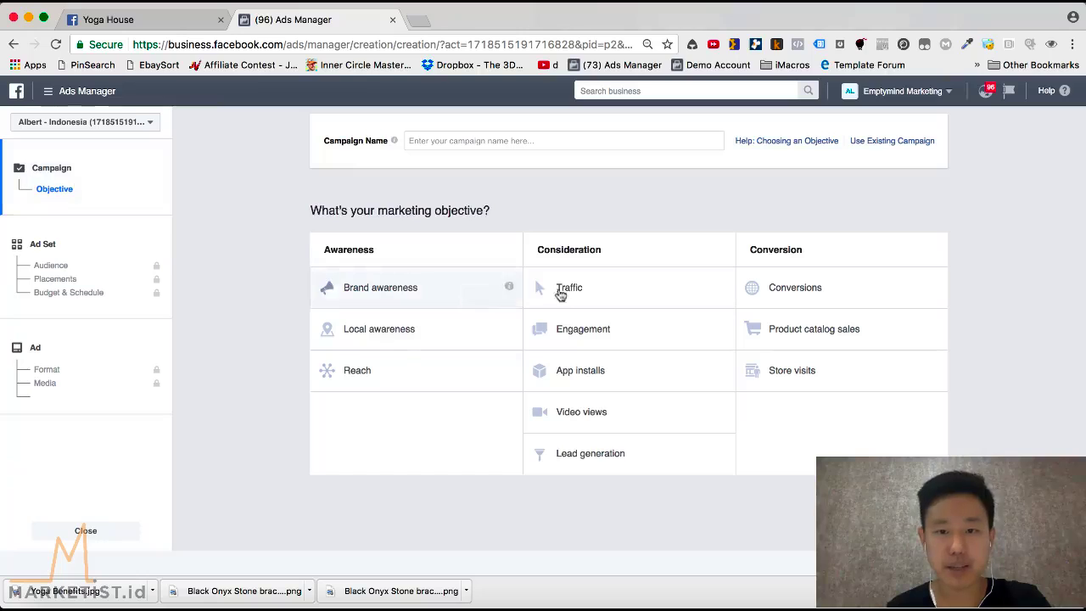
Choose Engagement as the campaign's marketing objective, keep the Post engagement type, and continue to the ad set settings
left_click(593, 336)
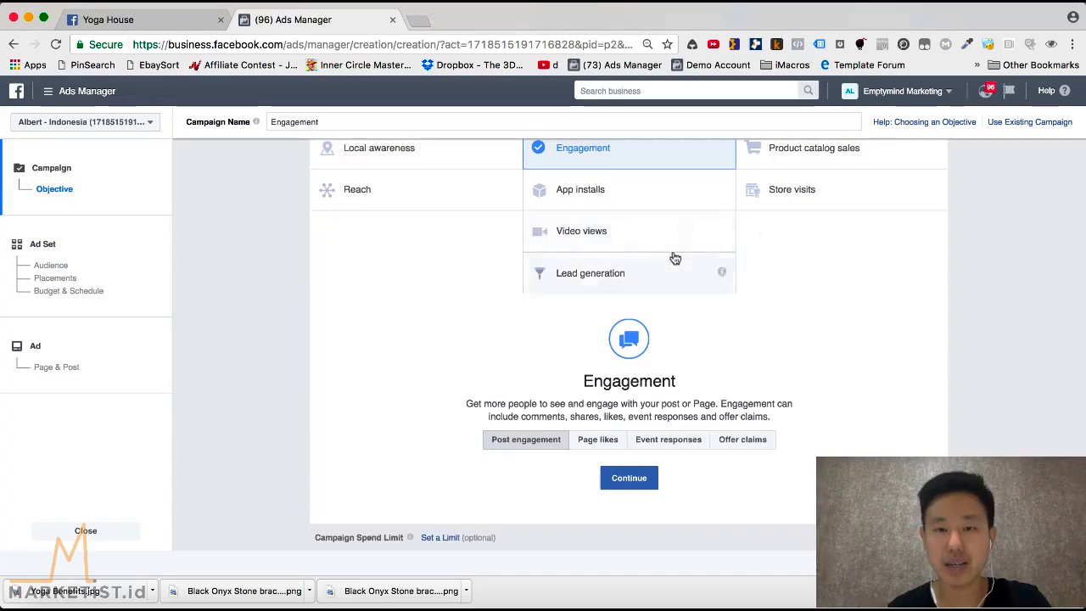
scroll(674, 257, "up", 2)
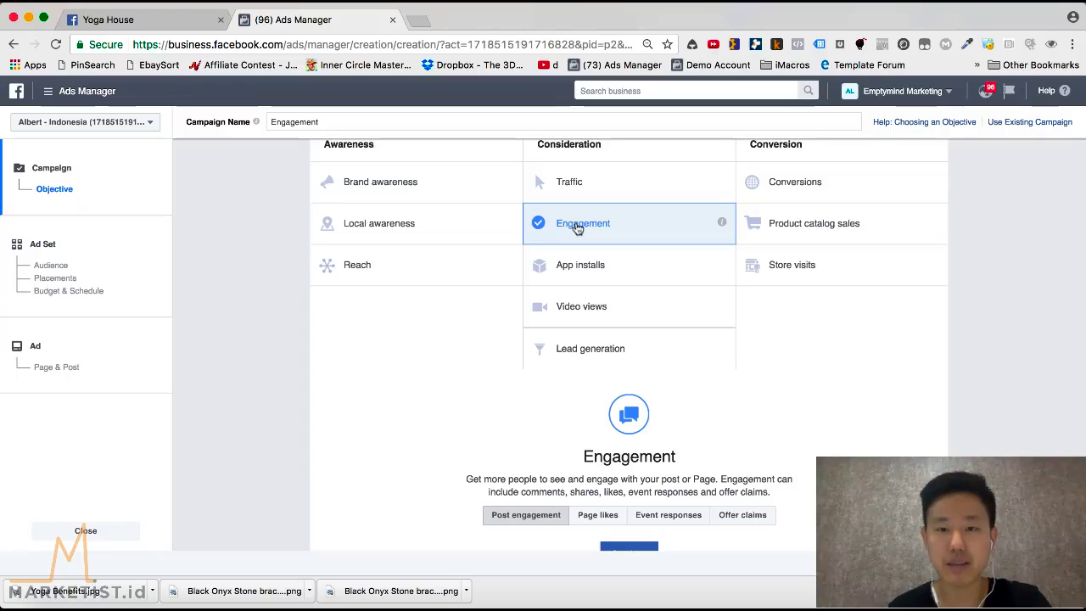
scroll(595, 230, "down", 3)
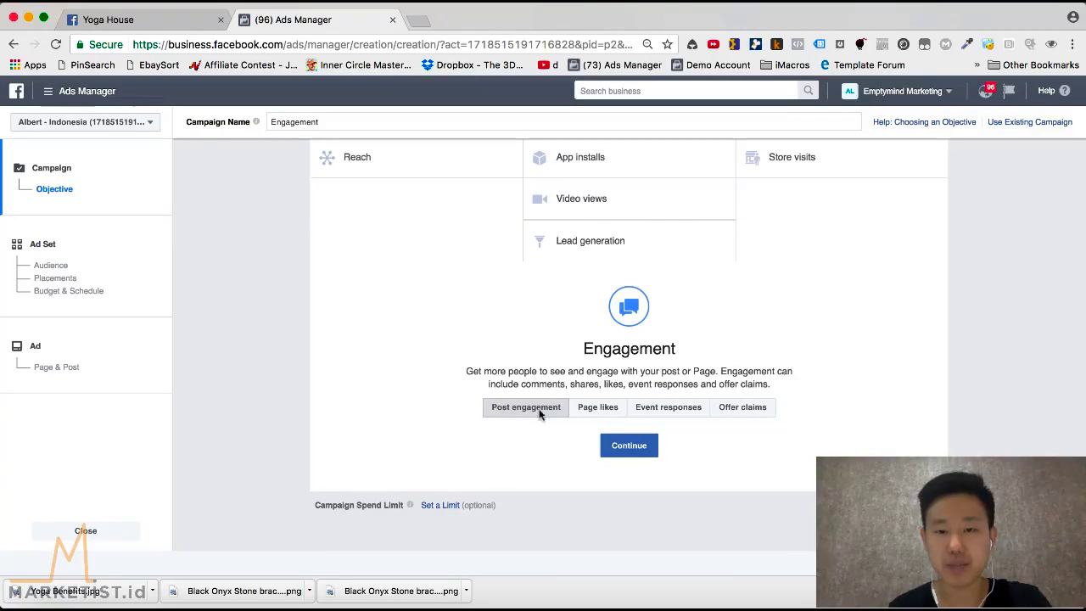
left_click(628, 446)
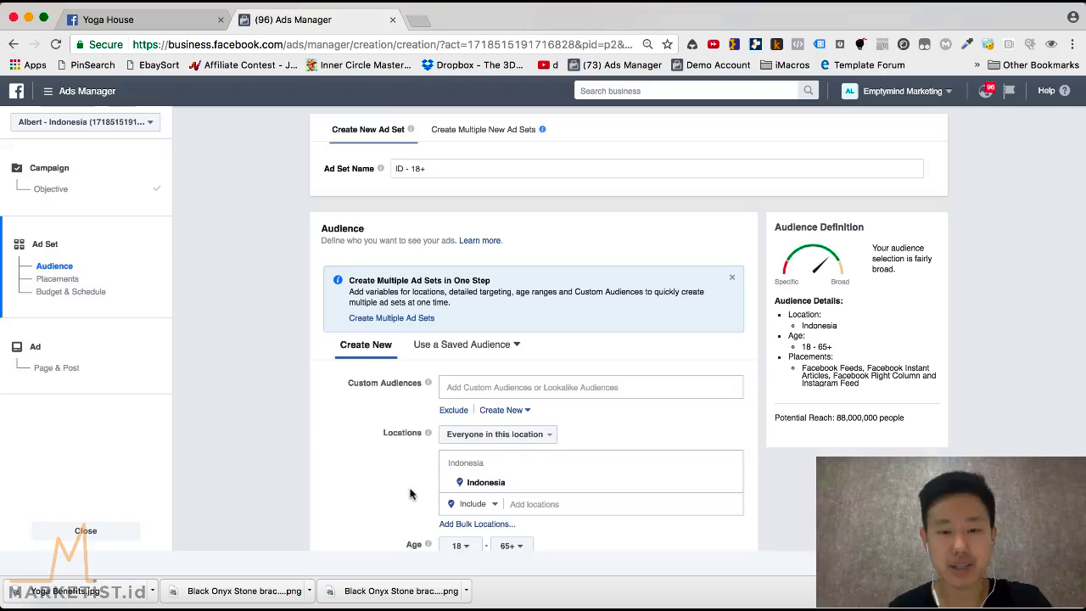
Restrict the ad set's audience to women
scroll(410, 494, "down", 2)
scroll(413, 398, "down", 1)
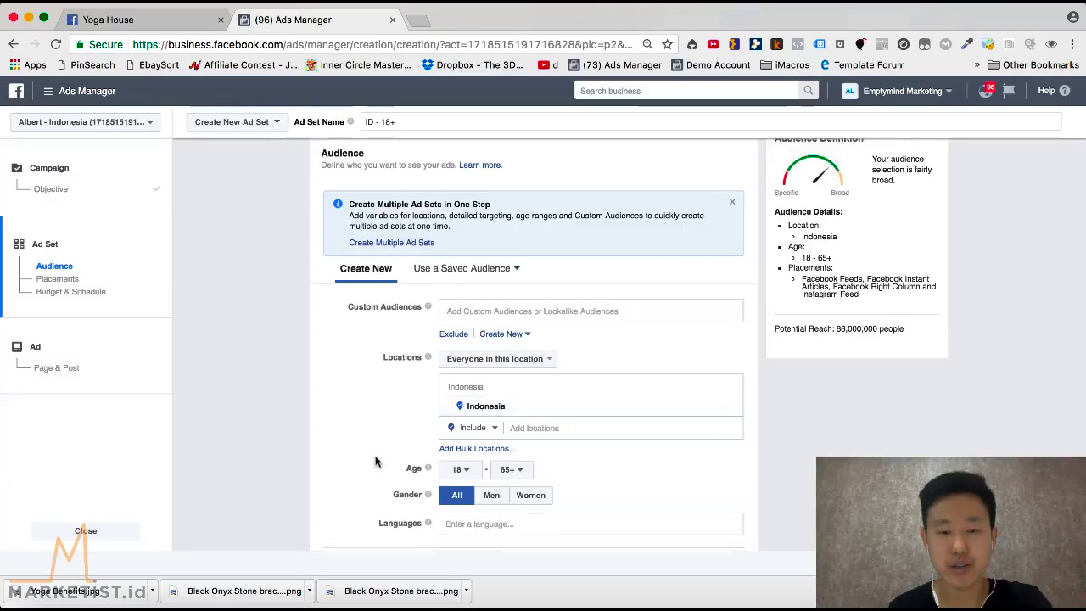
scroll(375, 462, "down", 2)
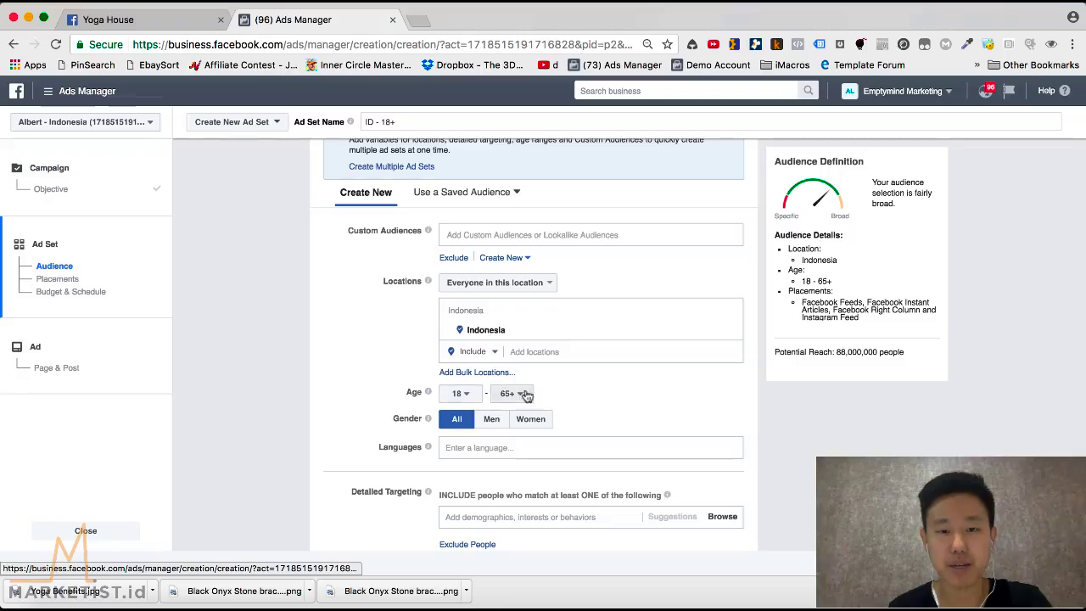
scroll(501, 386, "down", 1)
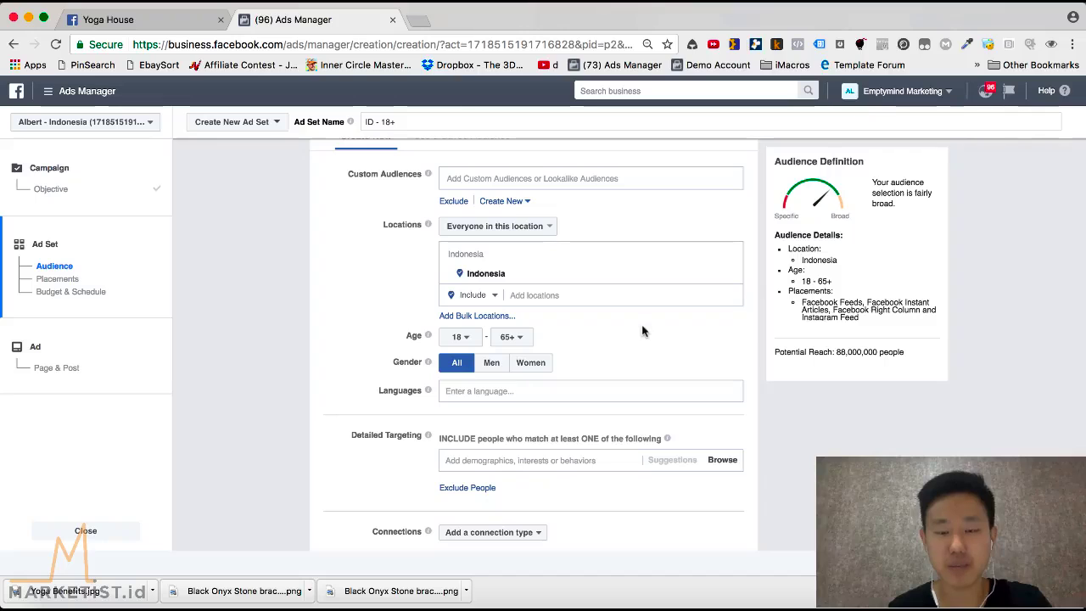
left_click(547, 364)
Add the Yoga interest under Fitness and wellness to the audience's detailed targeting
scroll(618, 341, "down", 2)
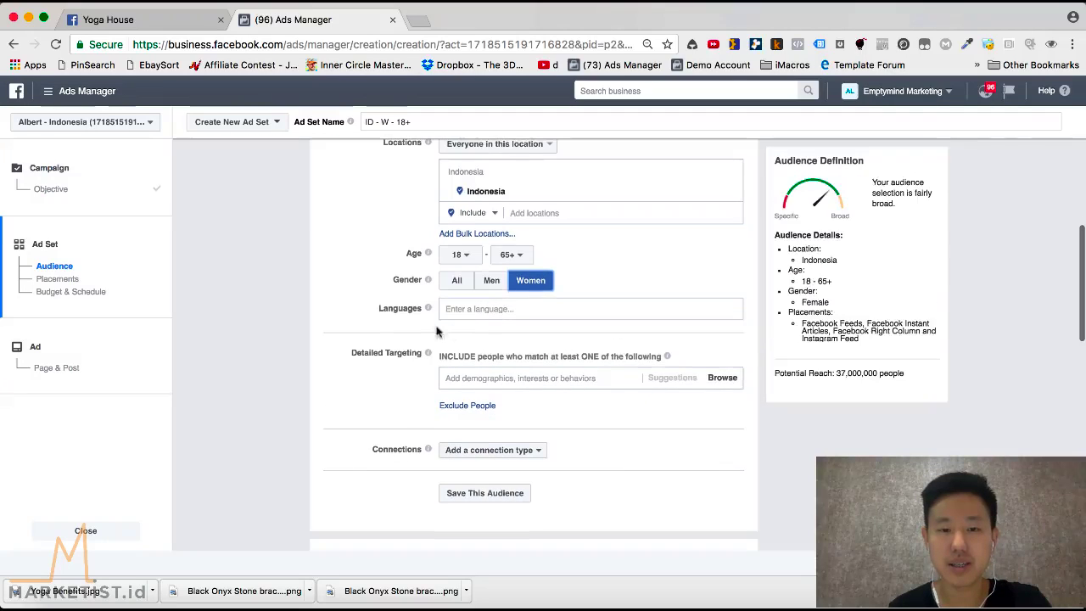
scroll(473, 340, "down", 1)
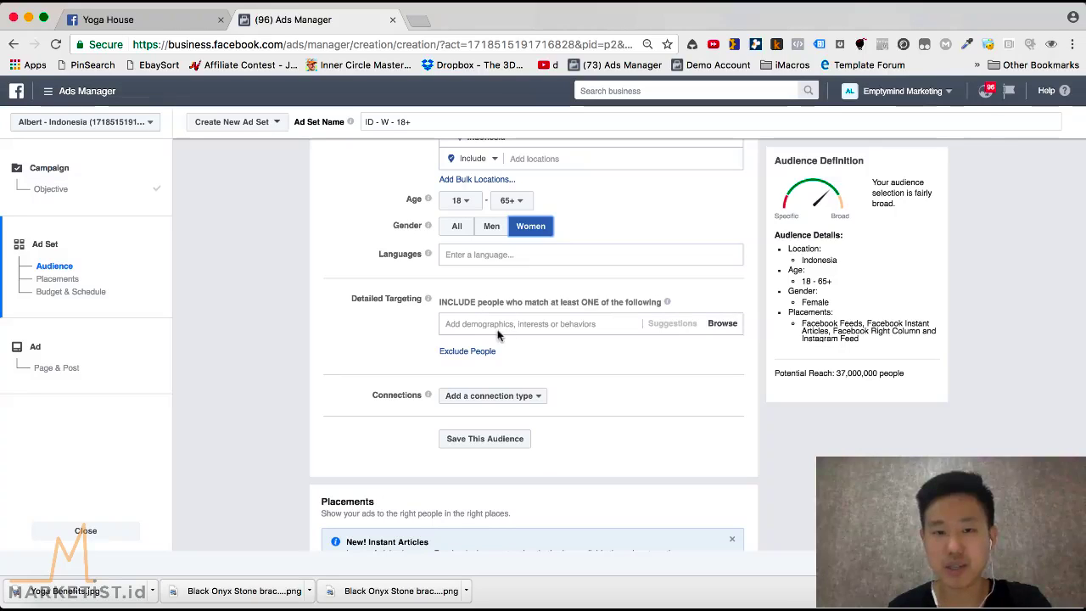
left_click(525, 325)
type("yoga")
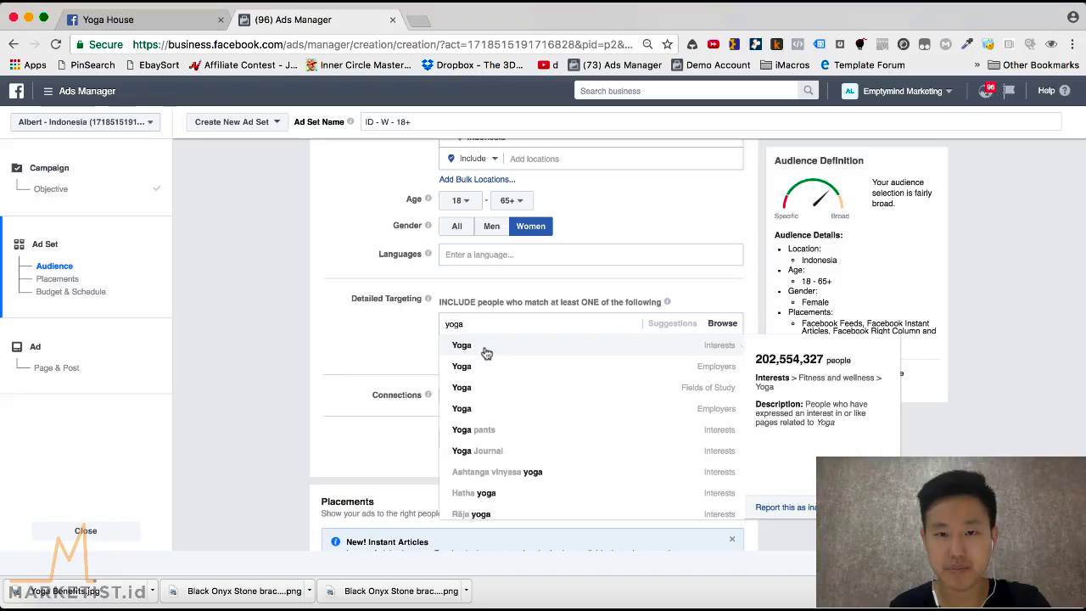
left_click(485, 346)
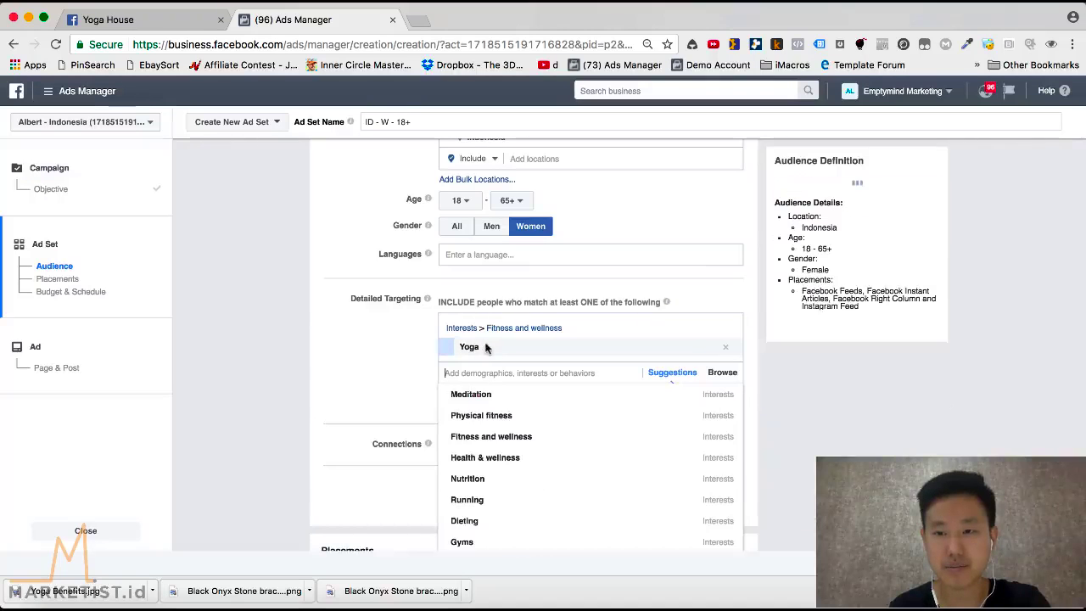
left_click(384, 348)
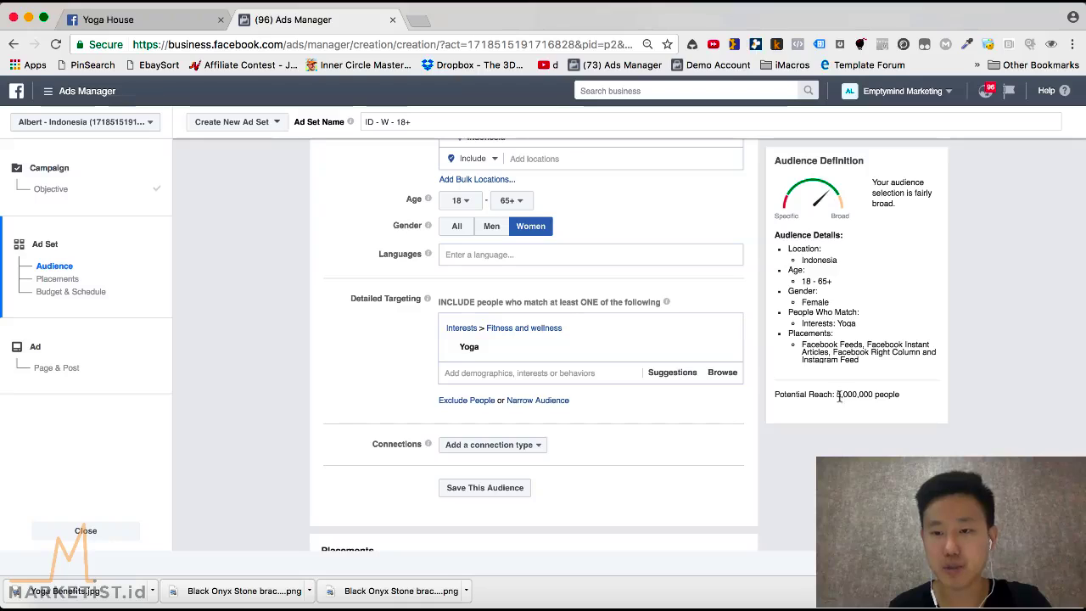
Check the audience's potential reach with the Yoga interest, and remove that interest to compare the reach without it
left_click_drag(837, 396, 875, 396)
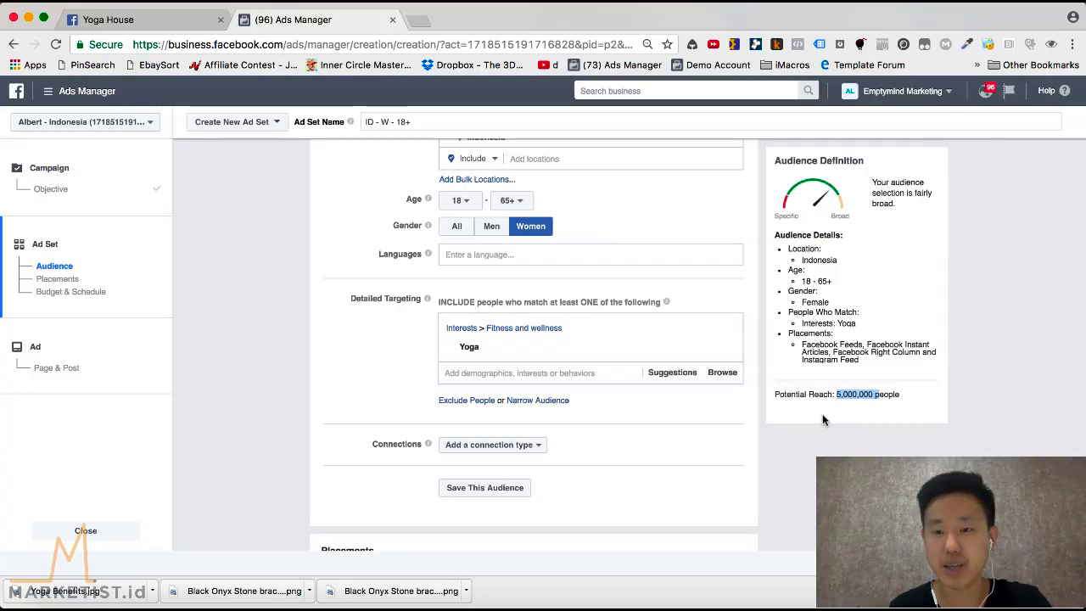
left_click(837, 394)
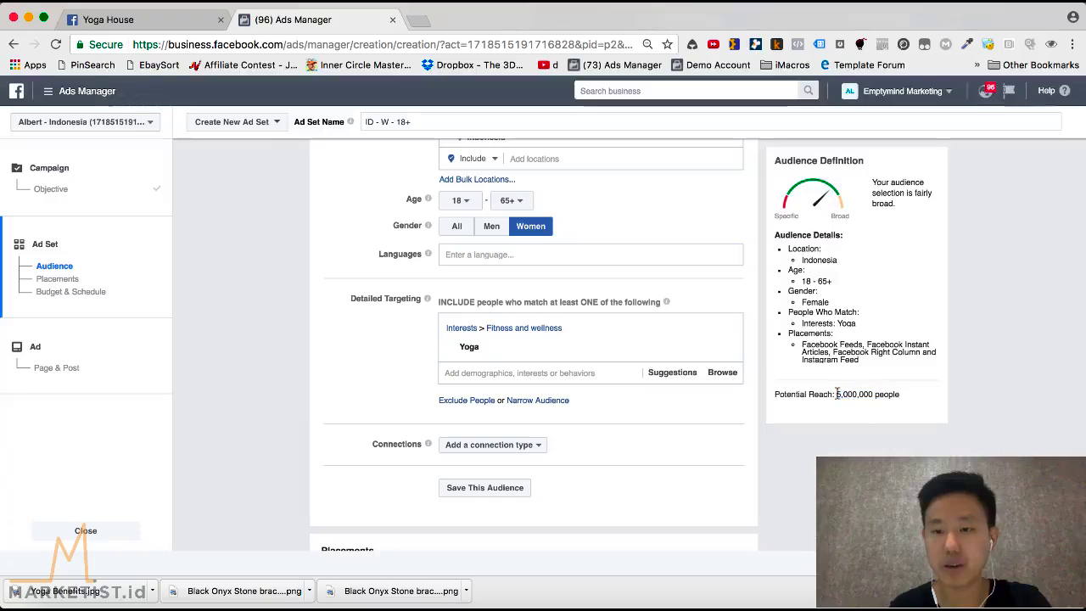
mouse_move(715, 346)
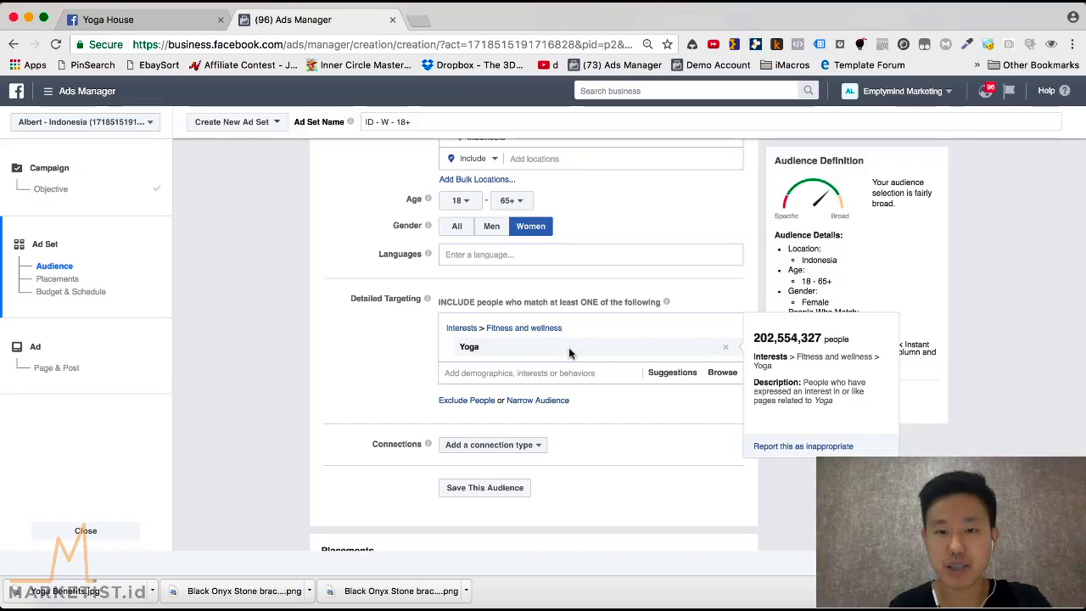
left_click(725, 346)
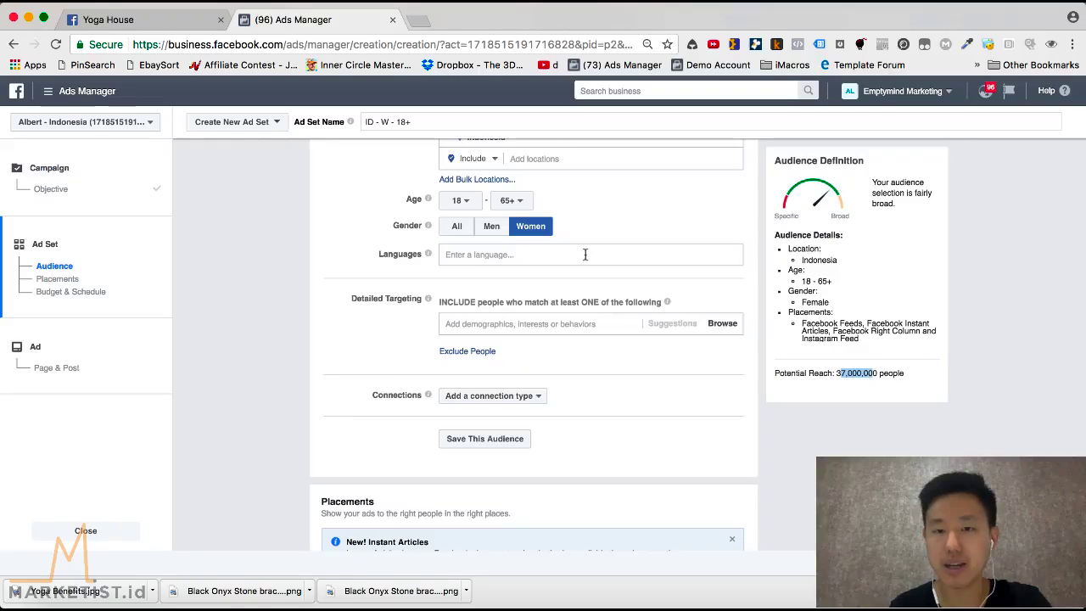
scroll(585, 254, "up", 2)
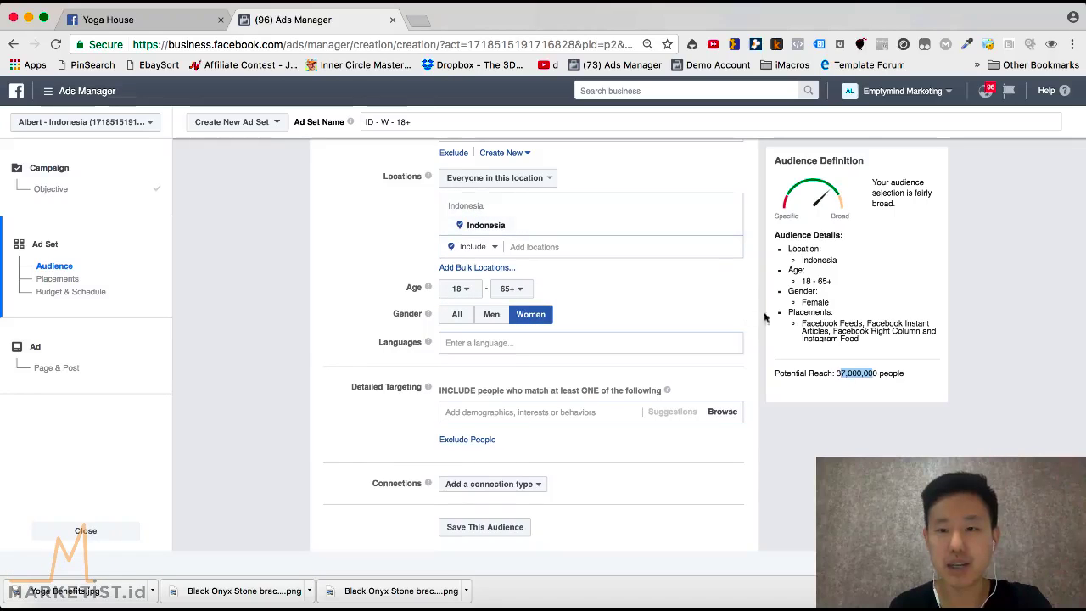
left_click(838, 374)
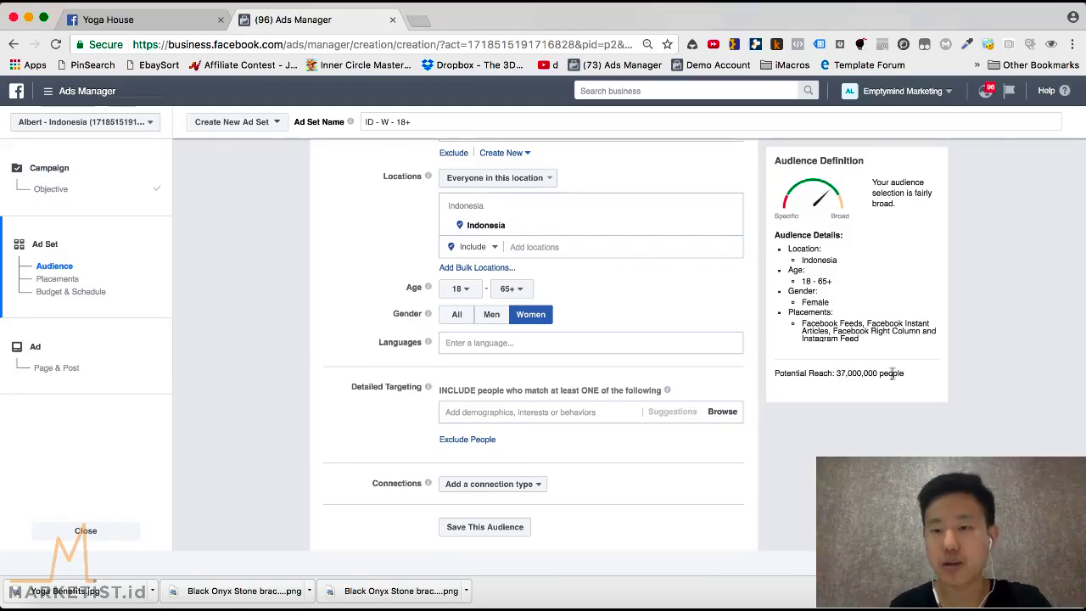
Include people with the Yoga interest in the audience's detailed targeting again
left_click(545, 412)
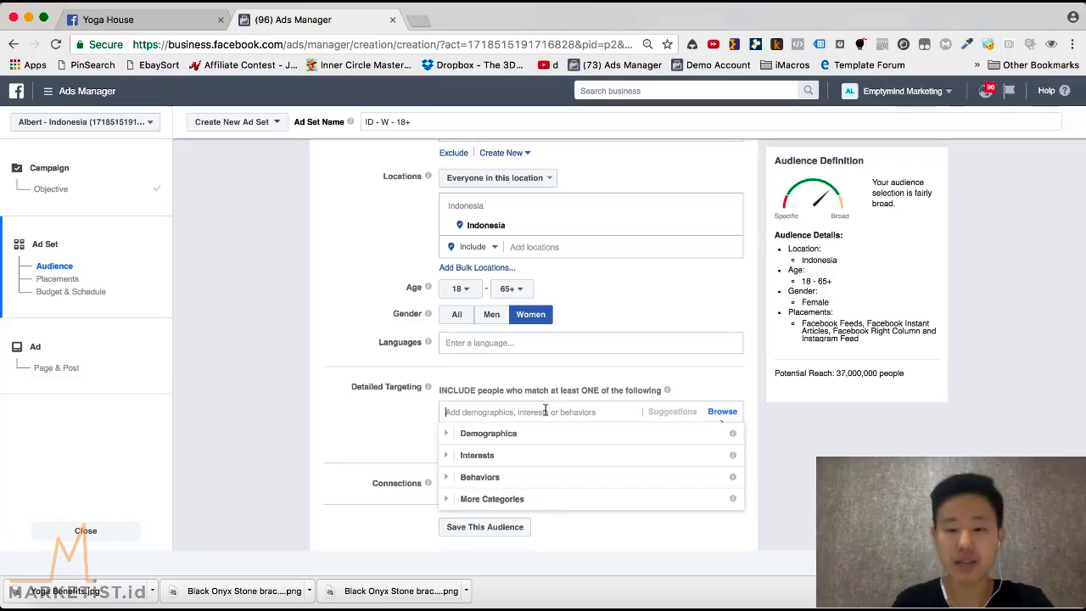
type("yoga")
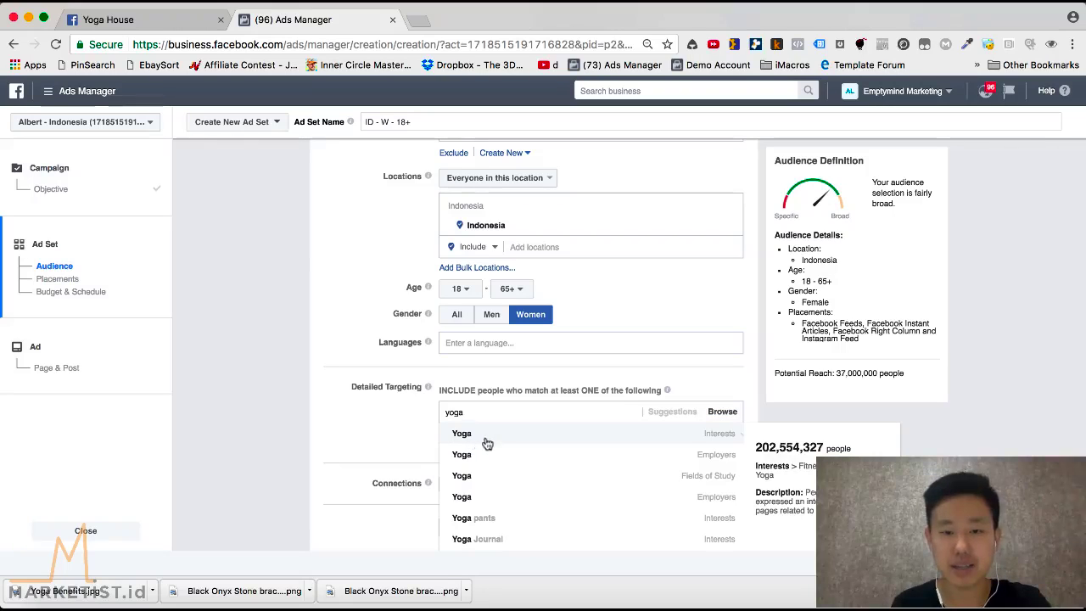
left_click(487, 443)
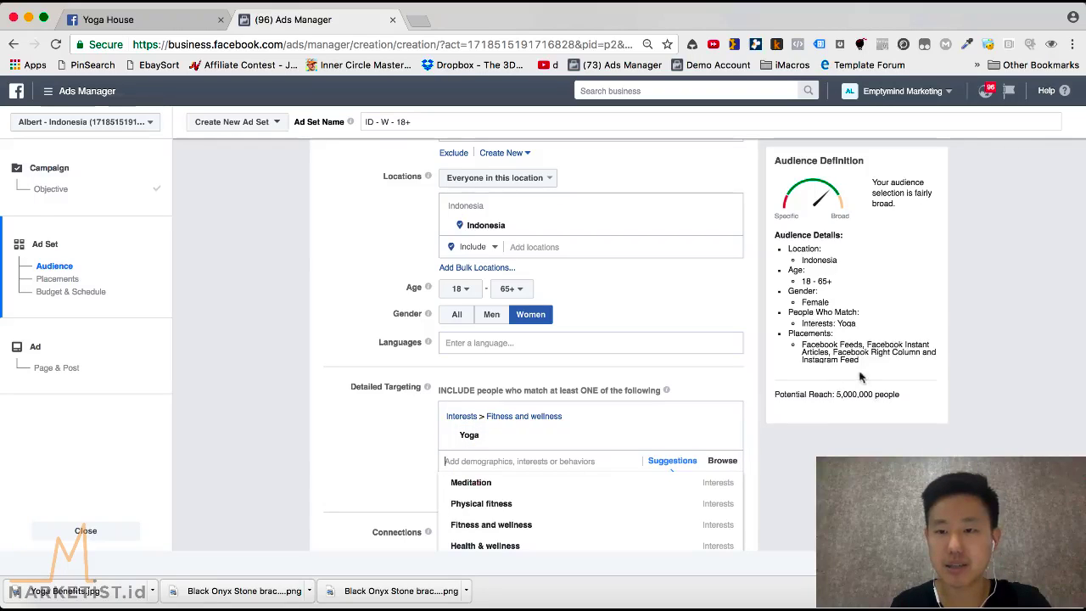
scroll(659, 374, "down", 1)
right_click(659, 367)
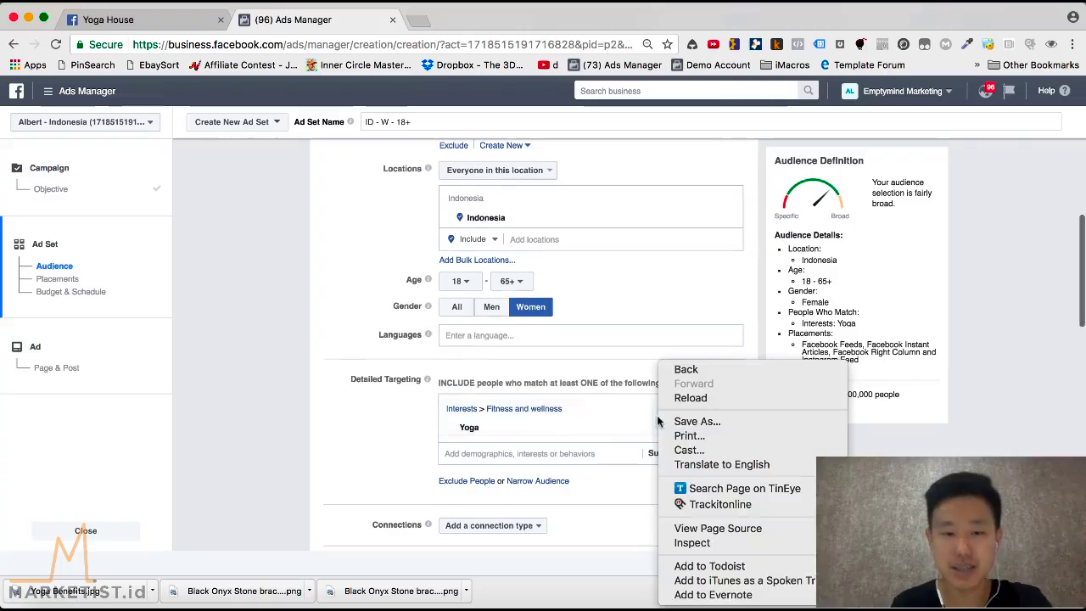
left_click(380, 437)
Try daily budgets of $5.00 and $2.00 for the ad set
scroll(379, 437, "down", 5)
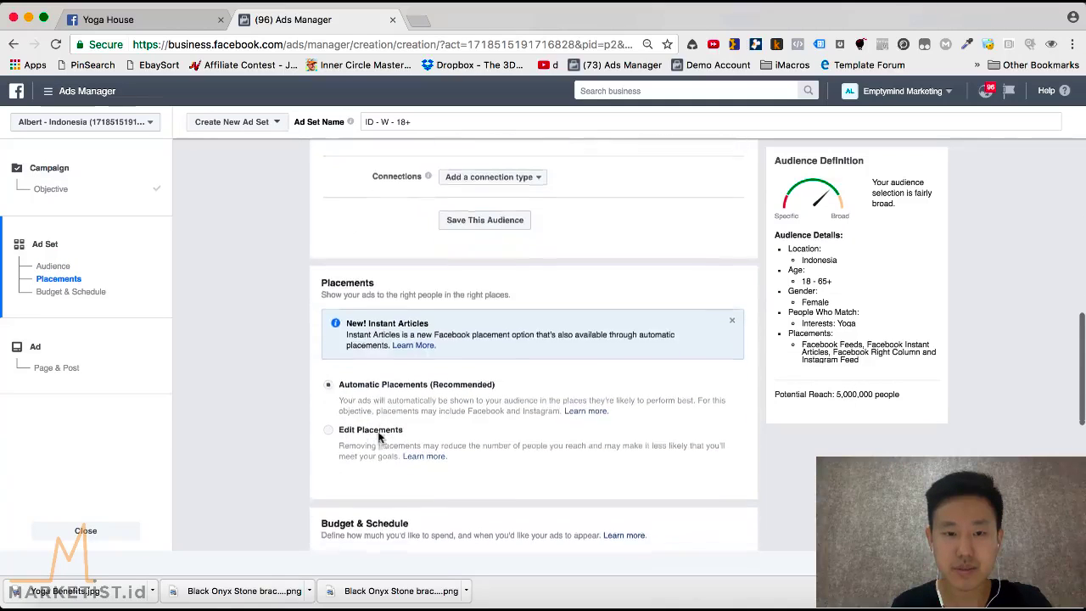
scroll(373, 412, "down", 5)
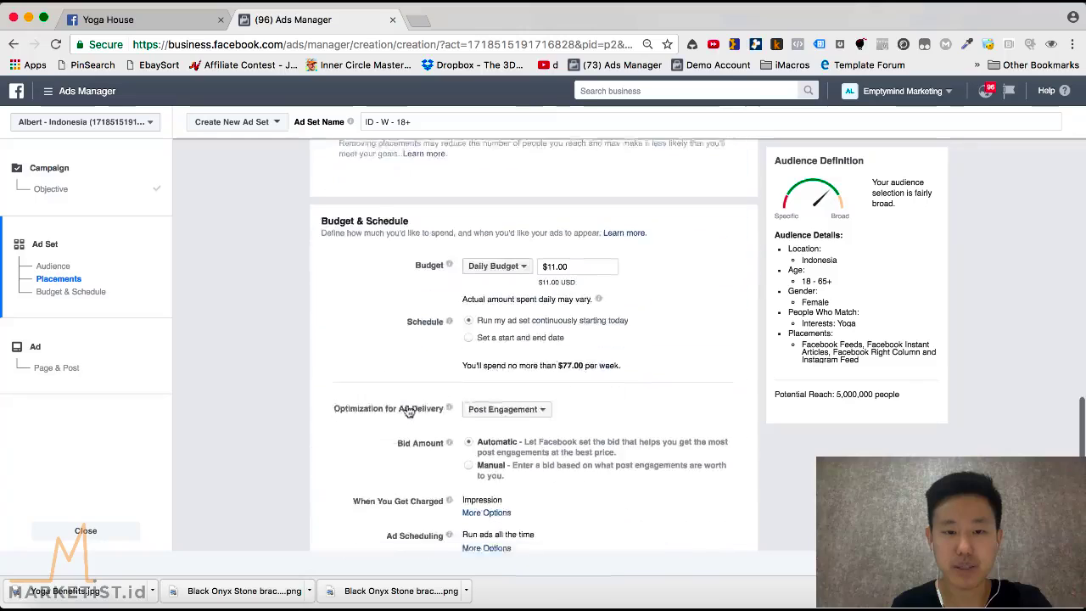
triple_click(580, 240)
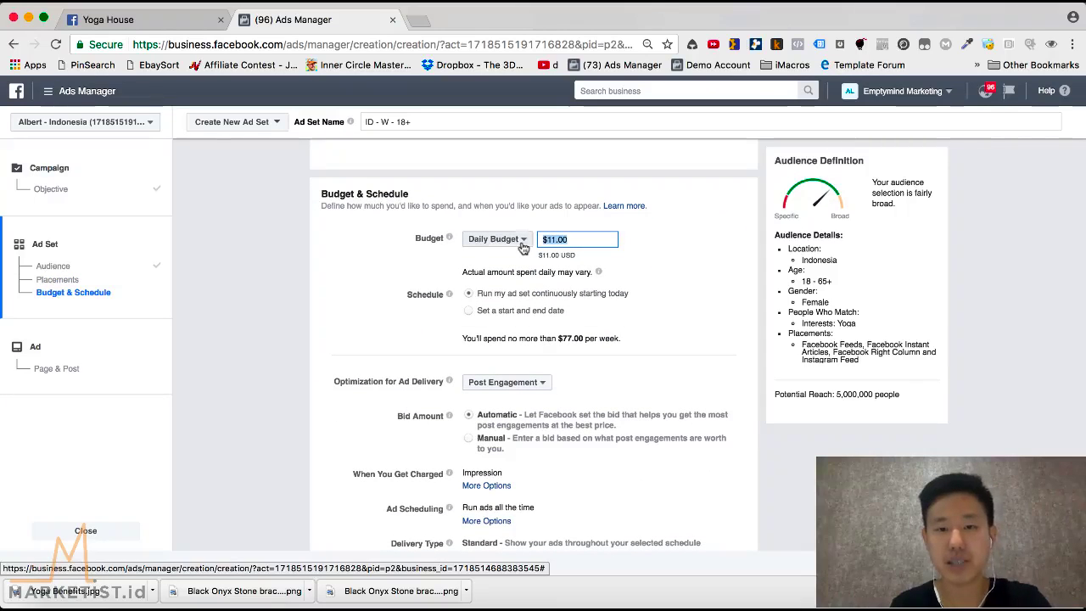
type("5")
left_click(660, 267)
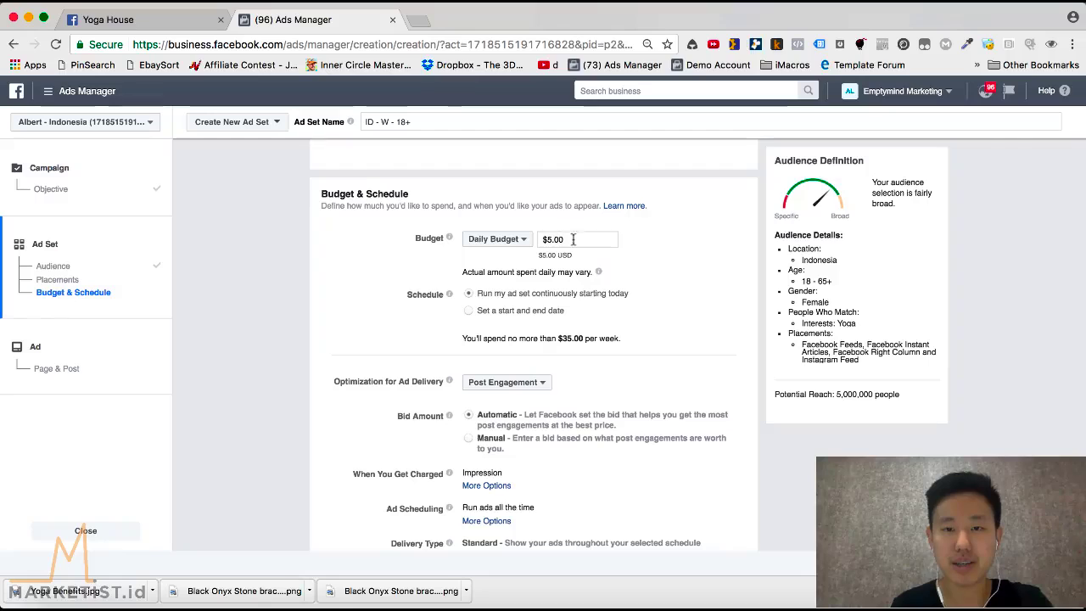
triple_click(574, 240)
type("2")
left_click(642, 265)
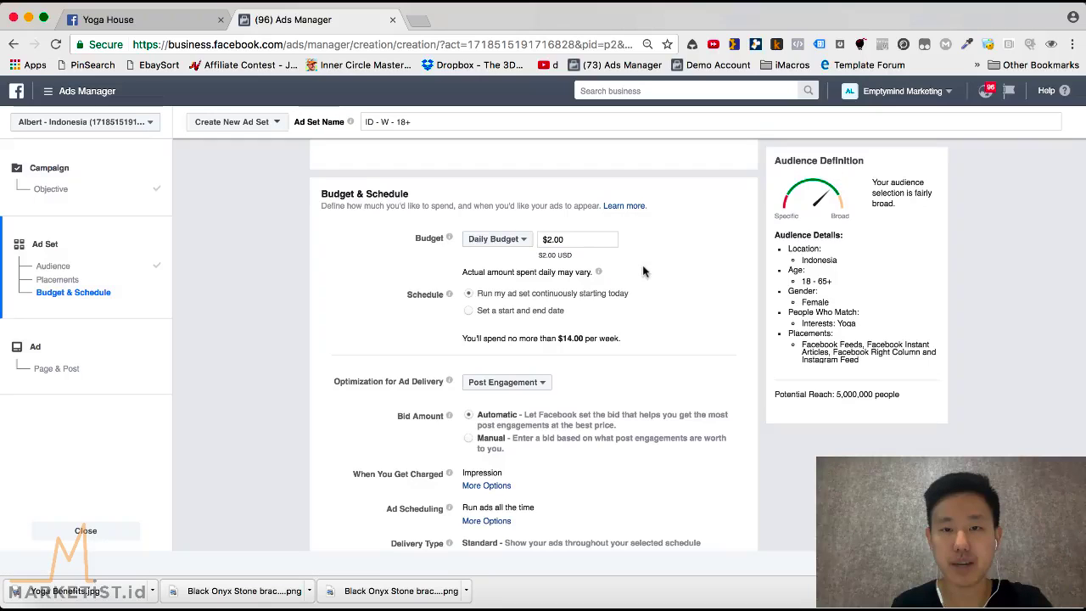
Set the ad set's daily budget to $5.00
triple_click(583, 241)
type("5")
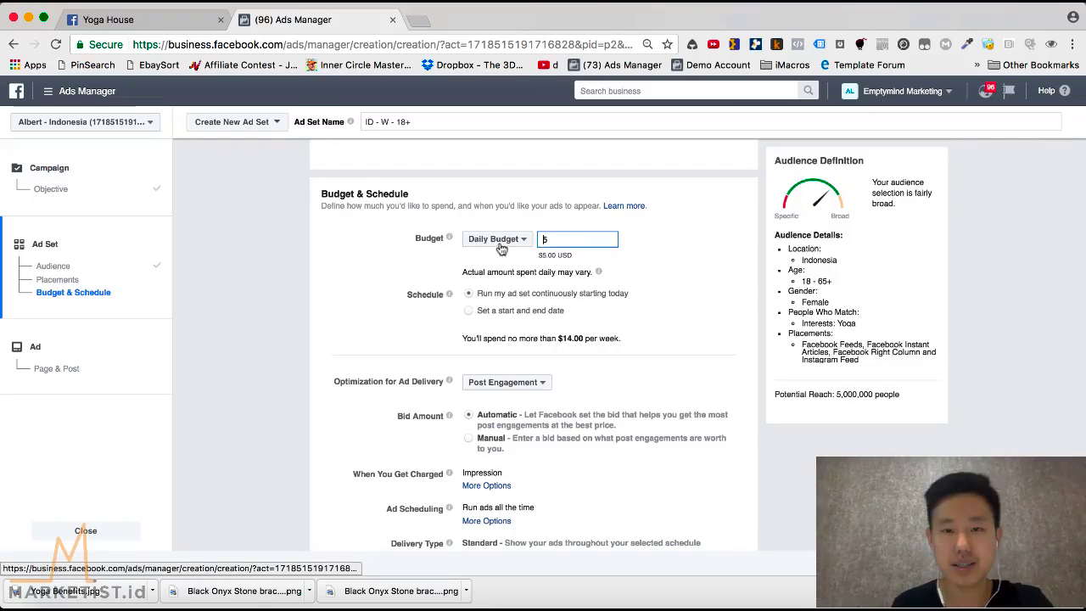
left_click(662, 268)
Review the ad set's daily budget, audience targeting and ad delivery optimization settings
scroll(594, 280, "up", 1)
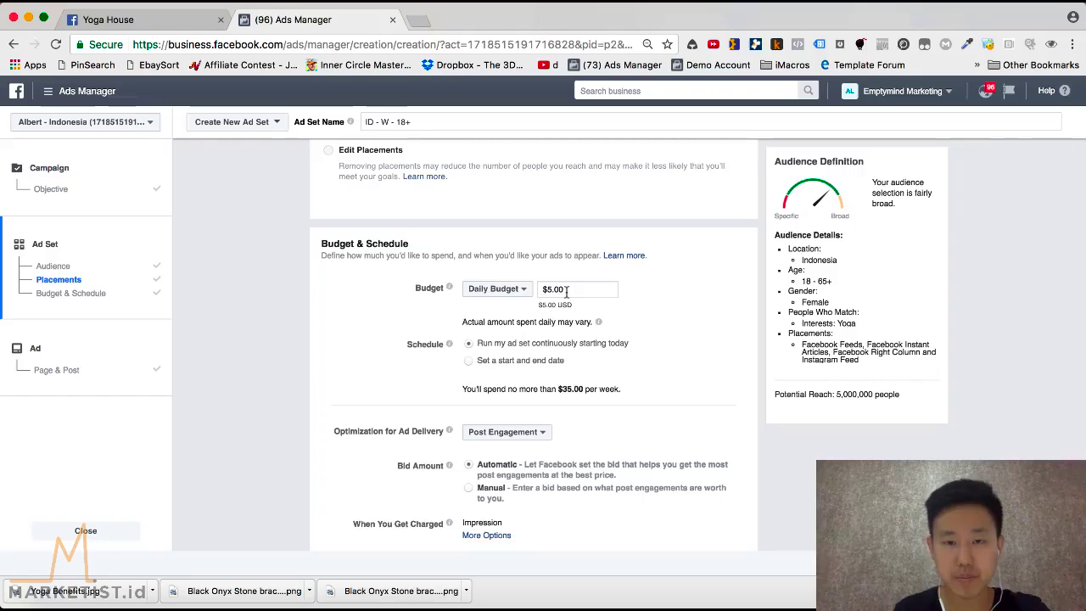
left_click(586, 290)
left_click(594, 311)
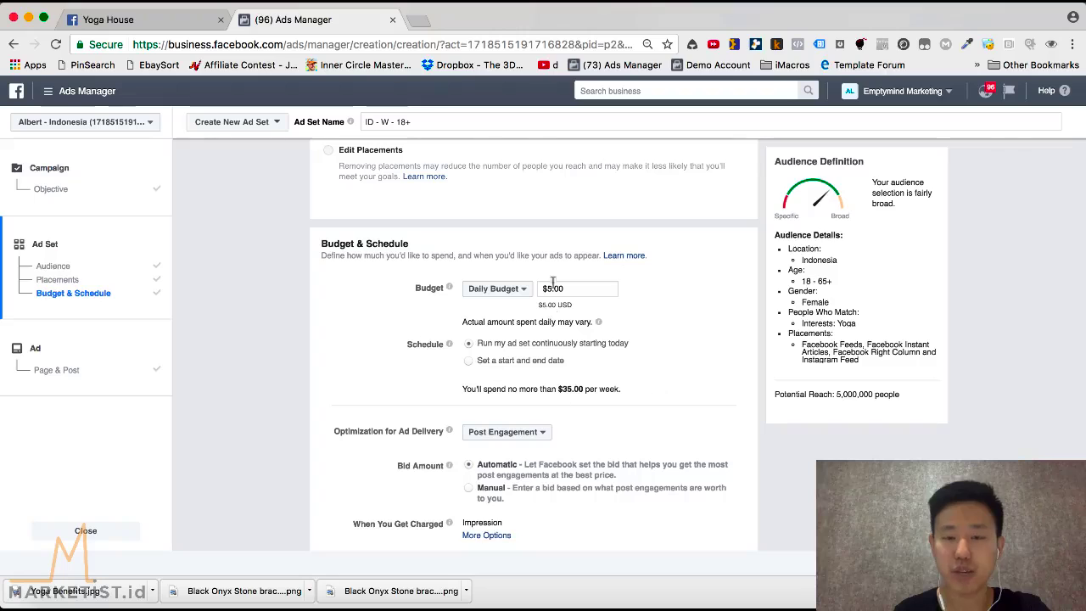
scroll(650, 330, "up", 10)
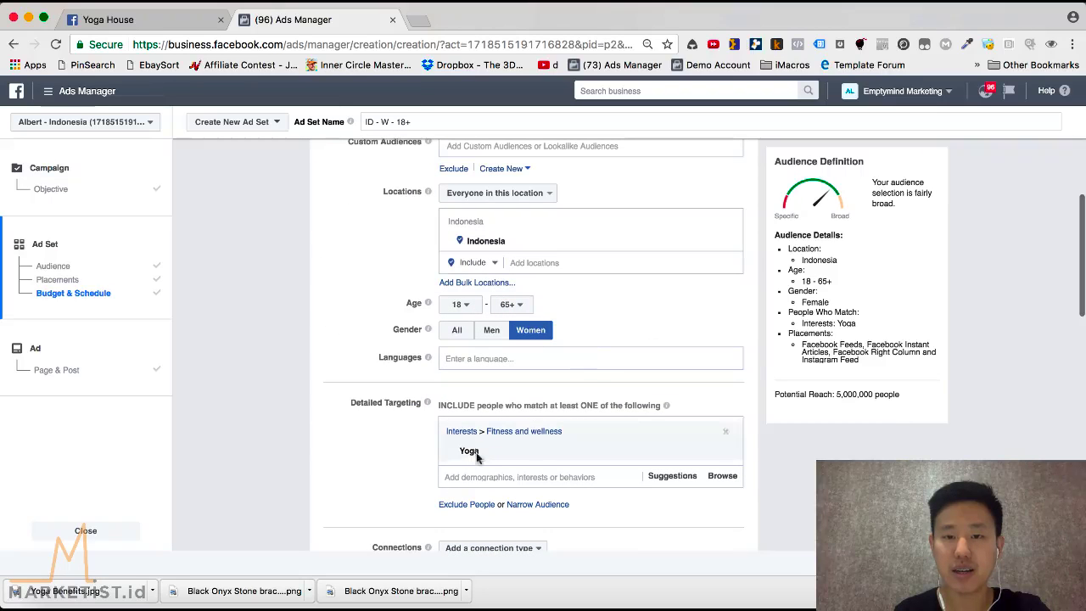
mouse_move(480, 457)
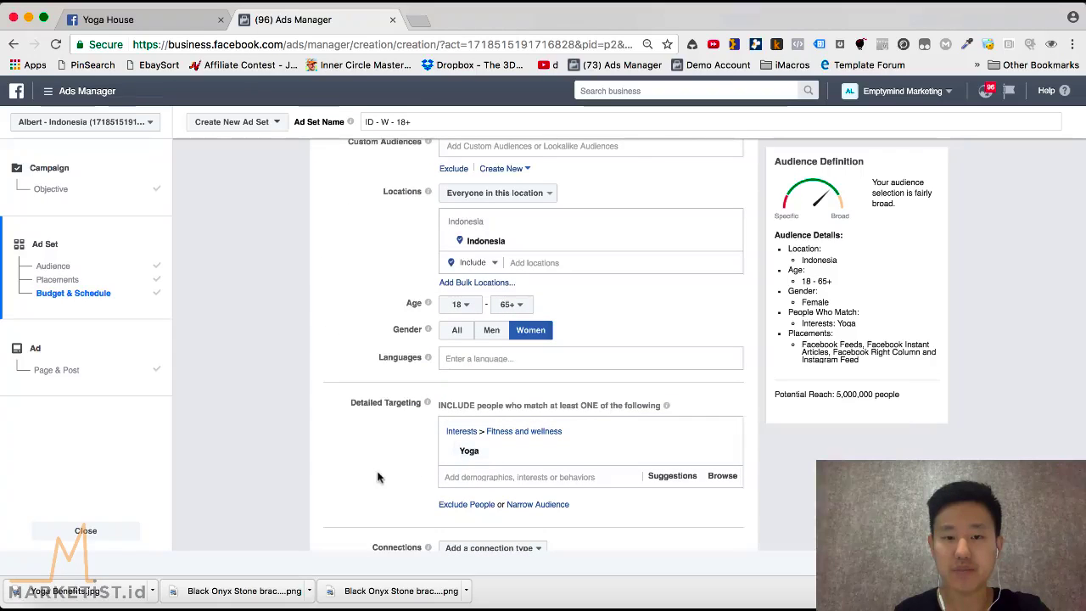
scroll(376, 477, "down", 10)
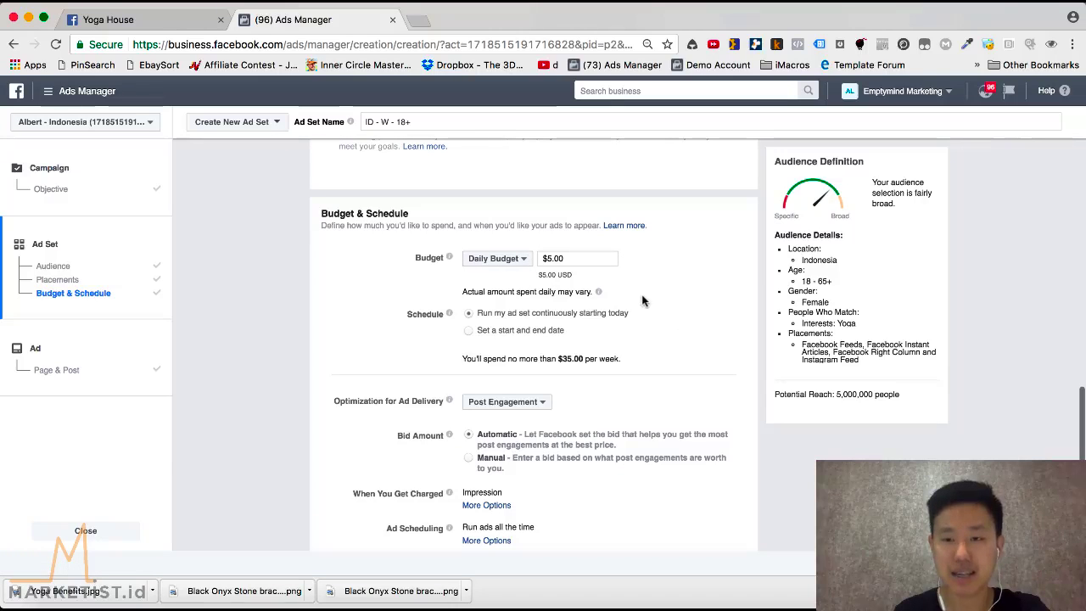
left_click(564, 260)
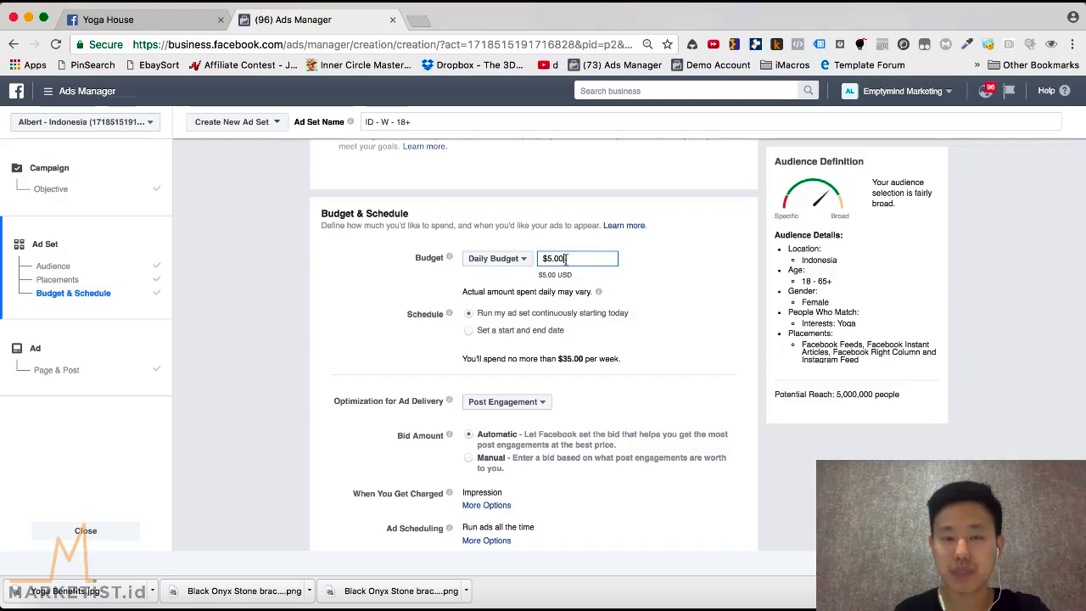
scroll(422, 322, "down", 2)
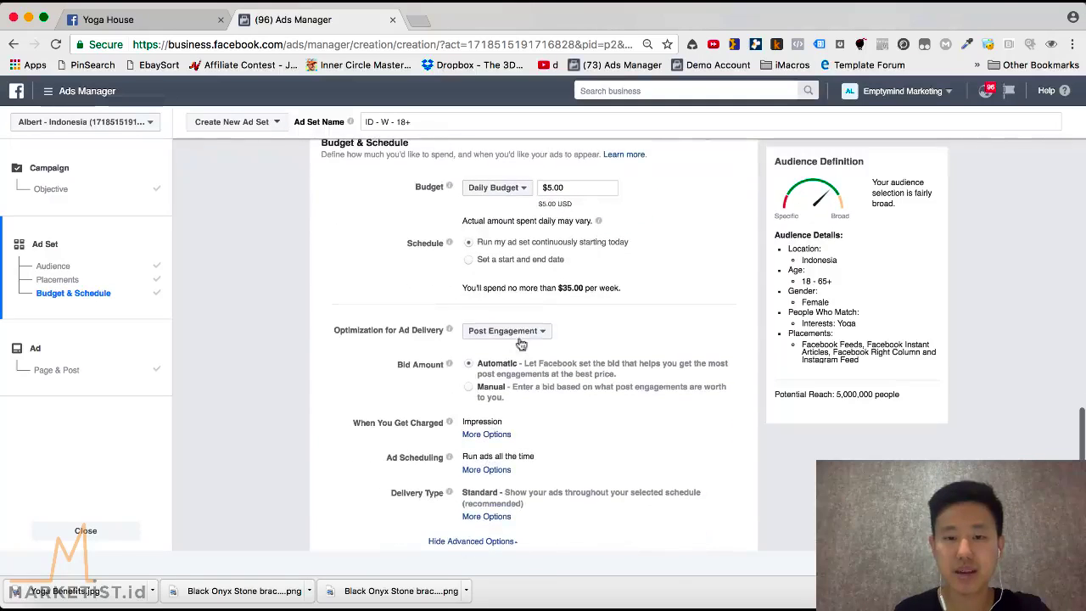
Check when the ad set gets charged and continue to the ad's page and post setup
scroll(423, 323, "down", 1)
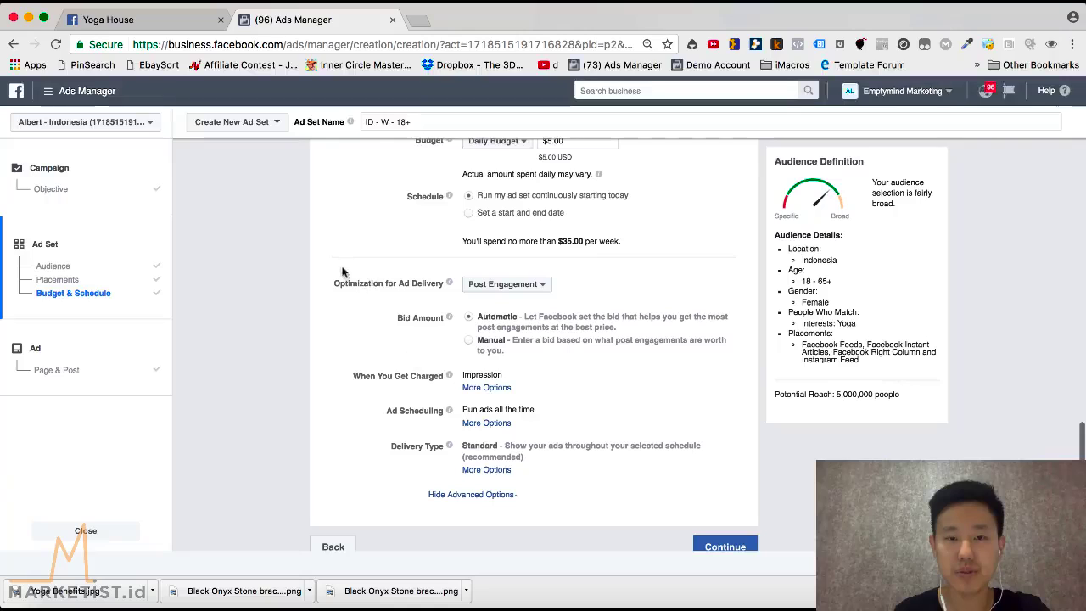
mouse_move(451, 378)
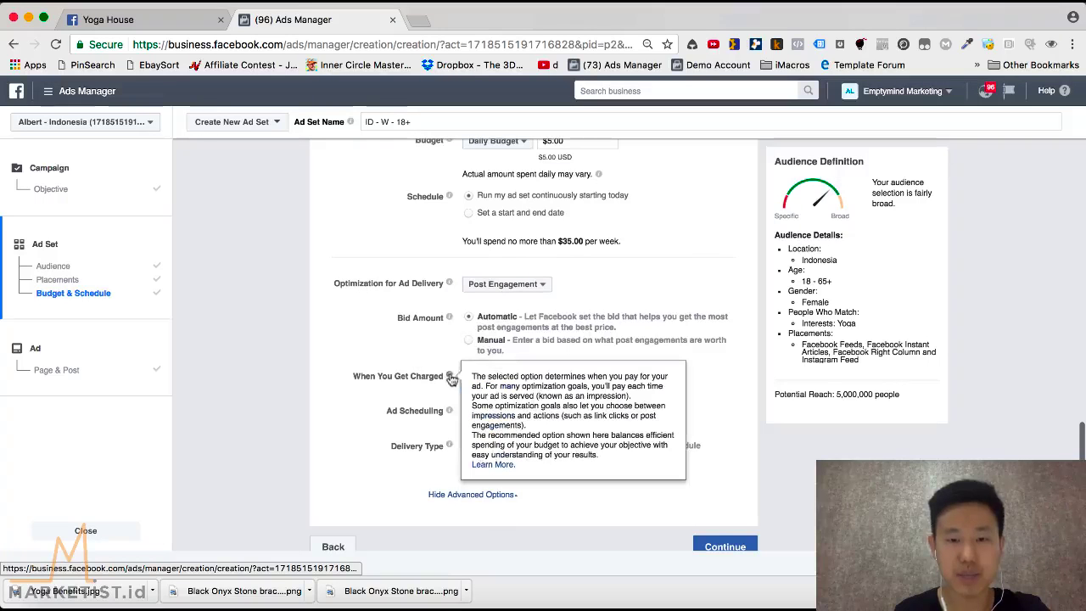
scroll(738, 453, "down", 1)
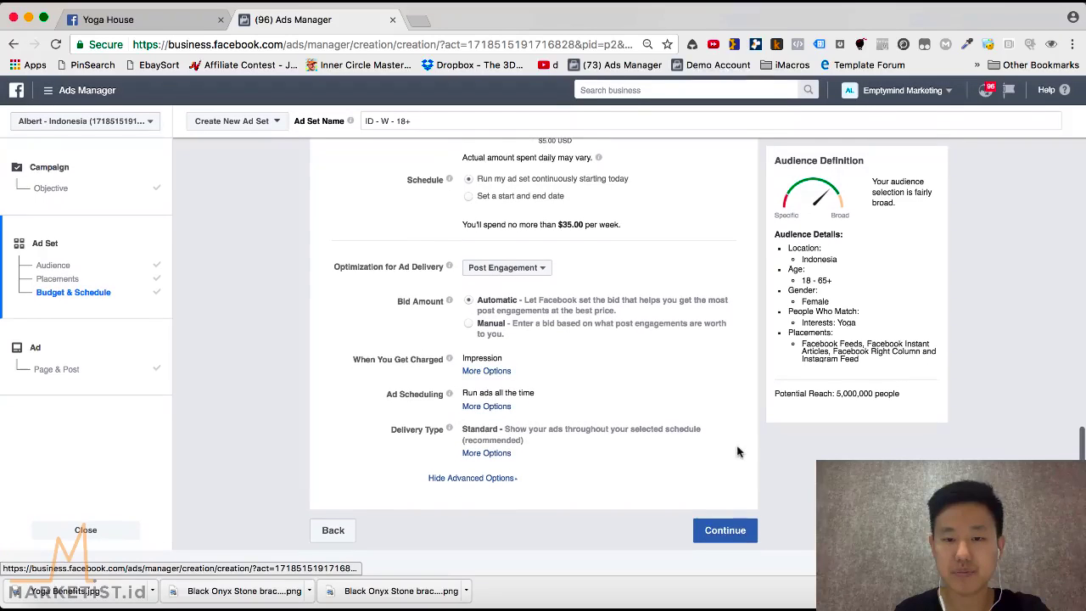
left_click(728, 531)
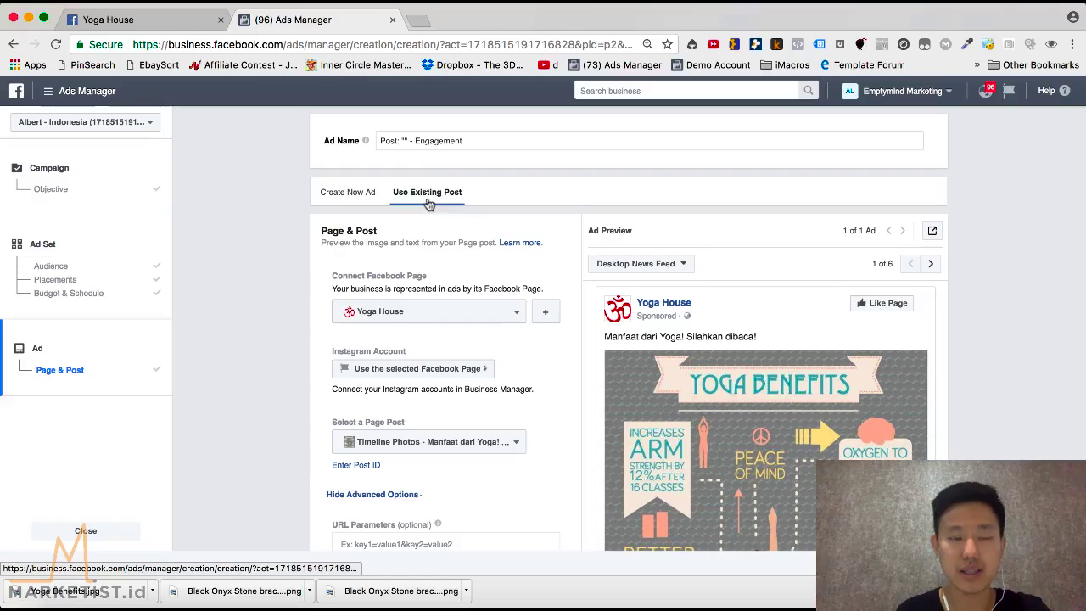
Look at the Black Onyx Stone bracelet post on the Yoga House Facebook page and return to Ads Manager
left_click(138, 19)
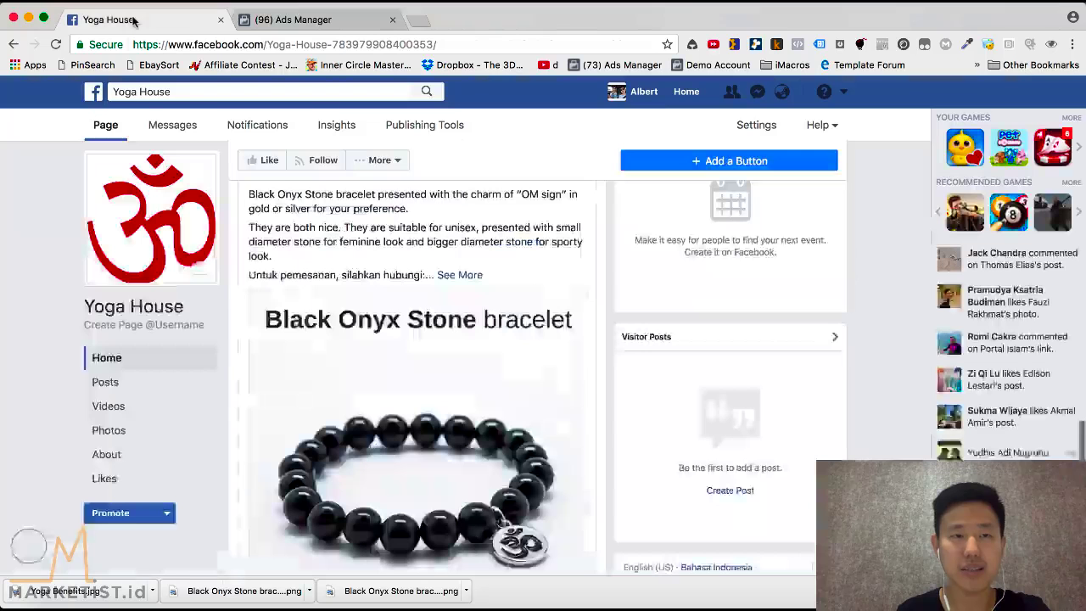
scroll(431, 375, "up", 1)
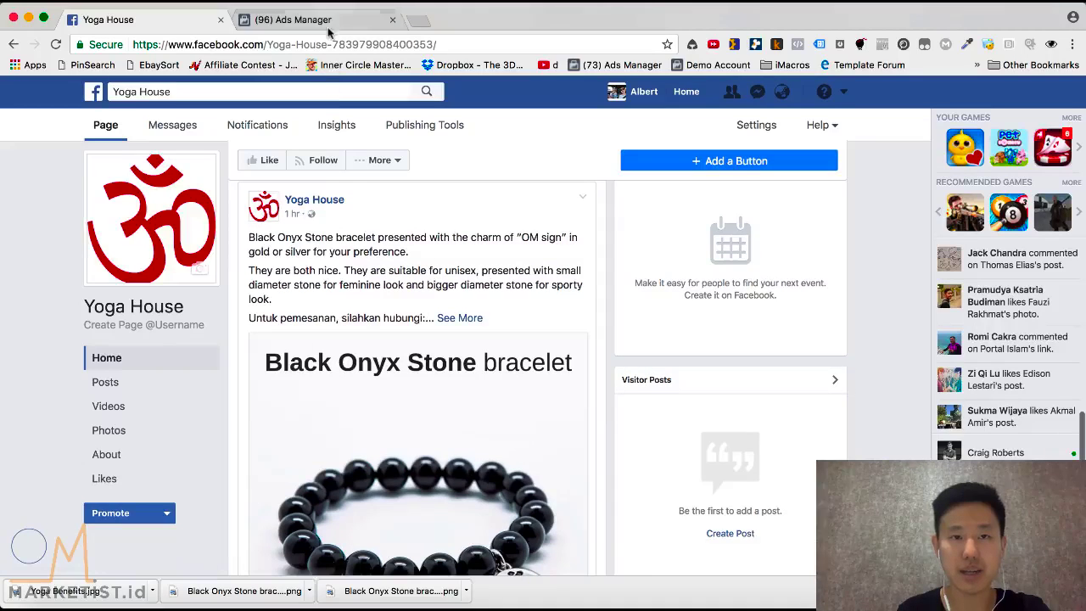
left_click(365, 21)
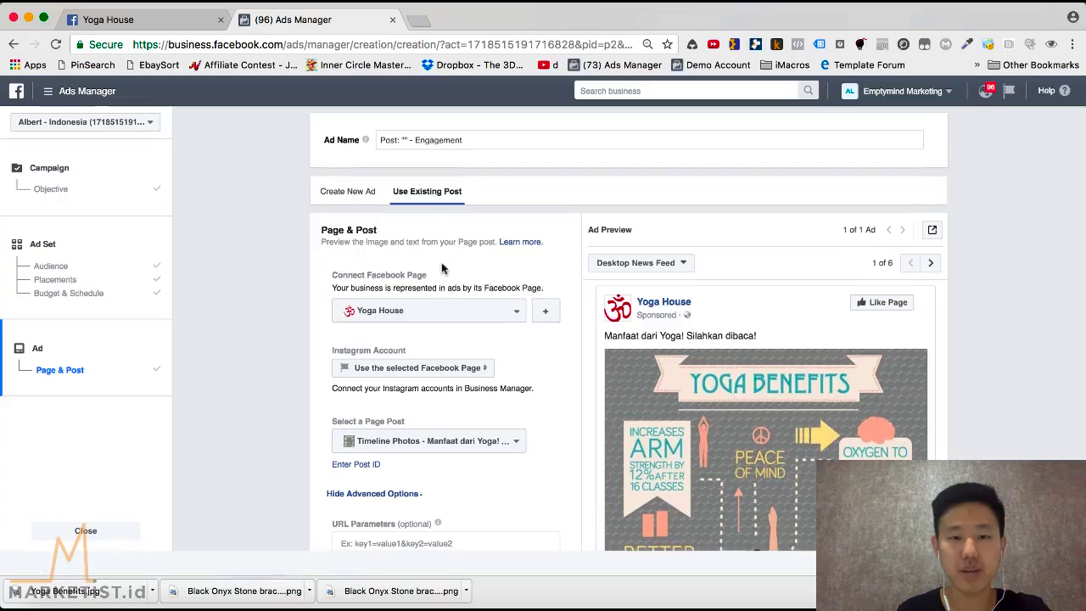
Choose the existing Yoga House post about the Black Onyx Stone bracelet as the ad's page post
scroll(411, 267, "down", 1)
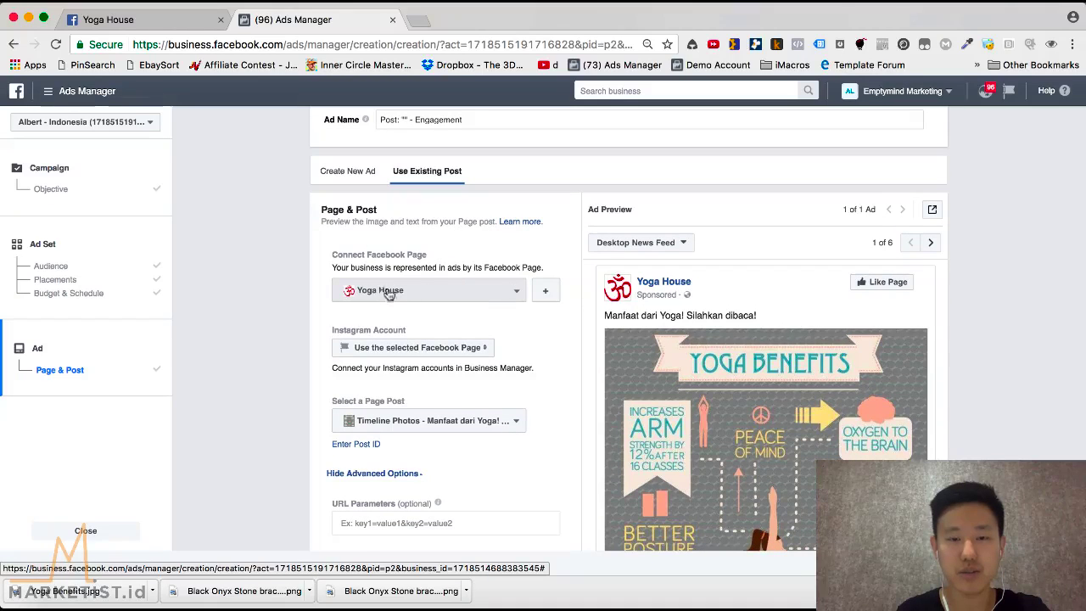
scroll(560, 363, "down", 1)
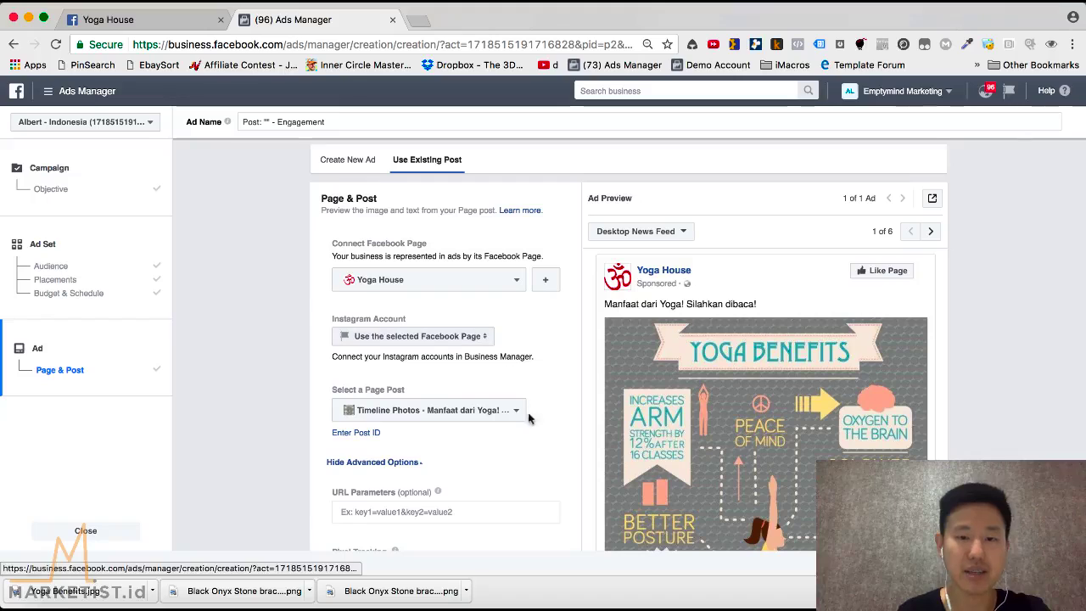
scroll(492, 415, "down", 1)
scroll(552, 412, "down", 2)
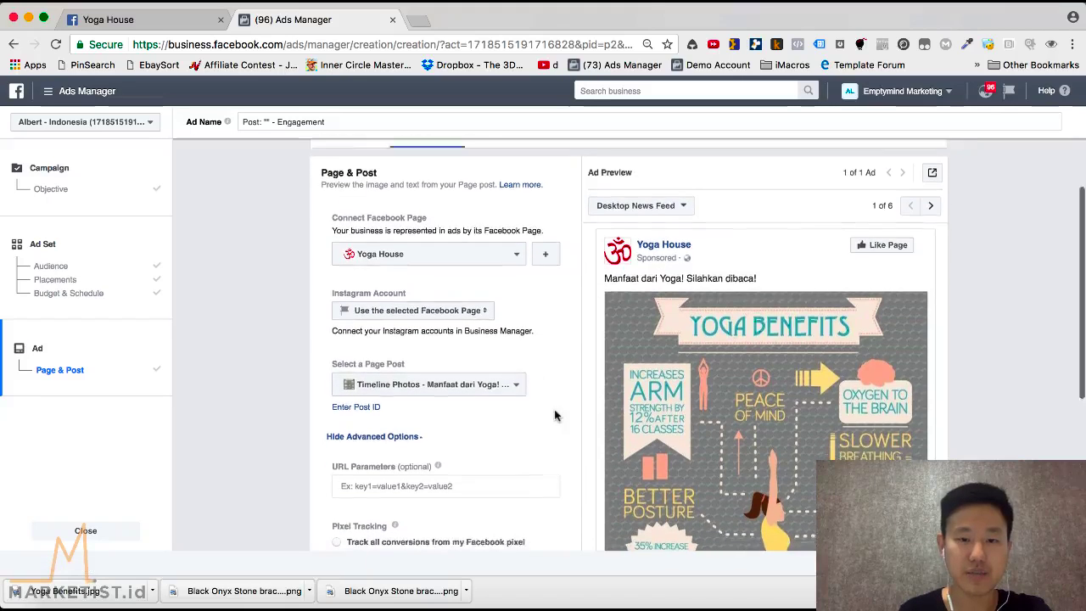
left_click(407, 367)
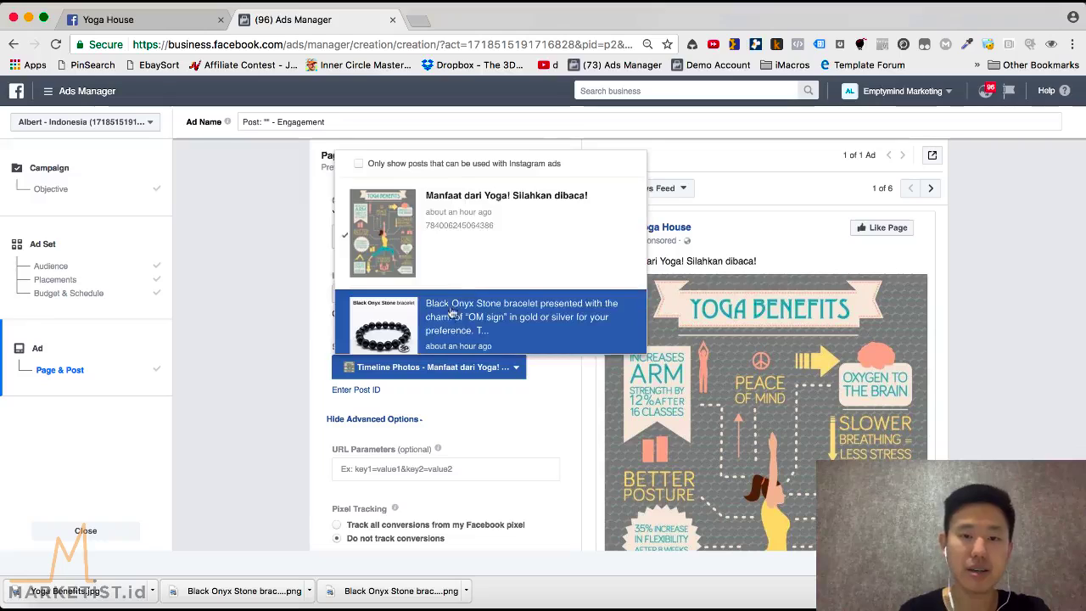
scroll(452, 317, "down", 1)
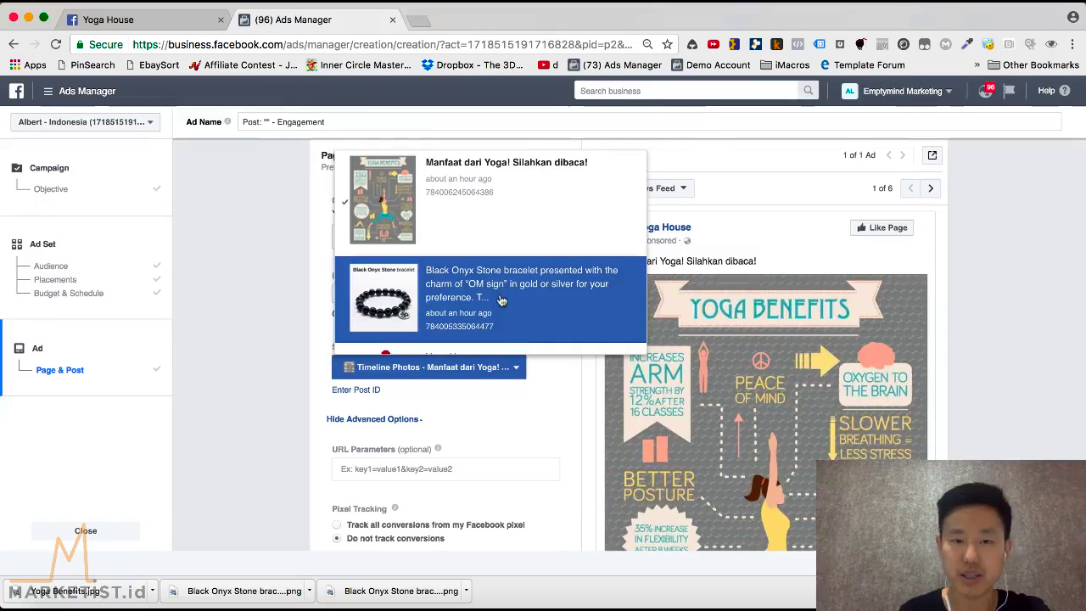
left_click(471, 304)
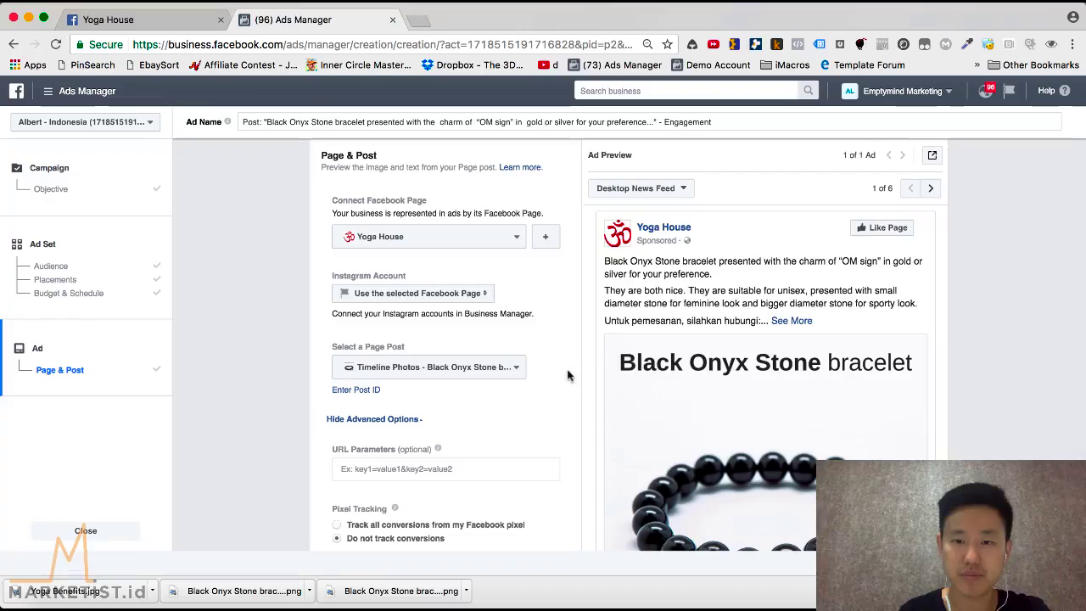
Check the device preview options and preview the bracelet ad in the Mobile News Feed format
scroll(701, 400, "down", 2)
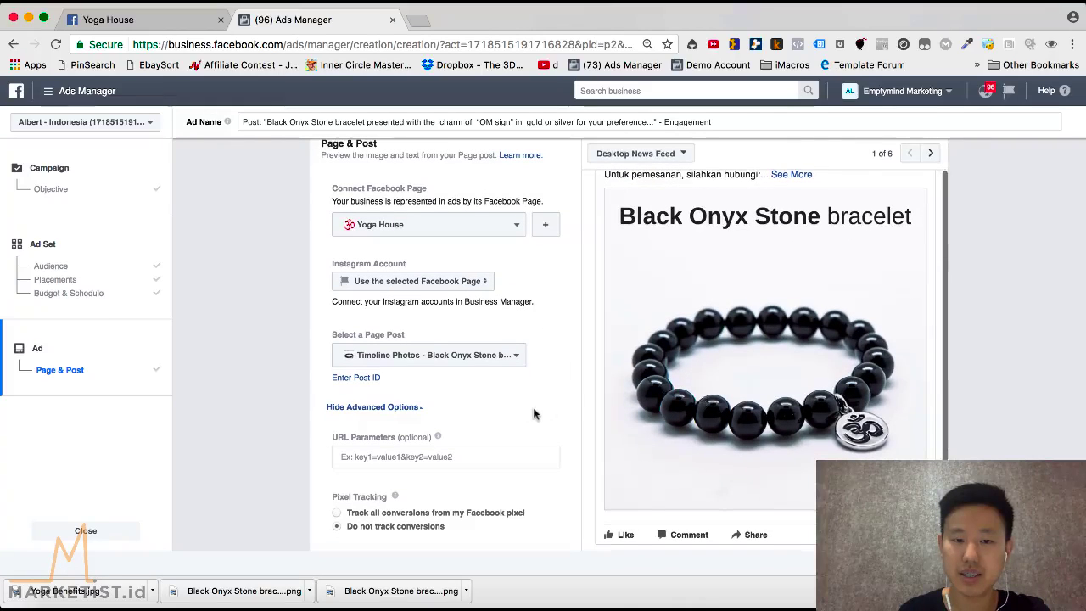
scroll(735, 347, "up", 5)
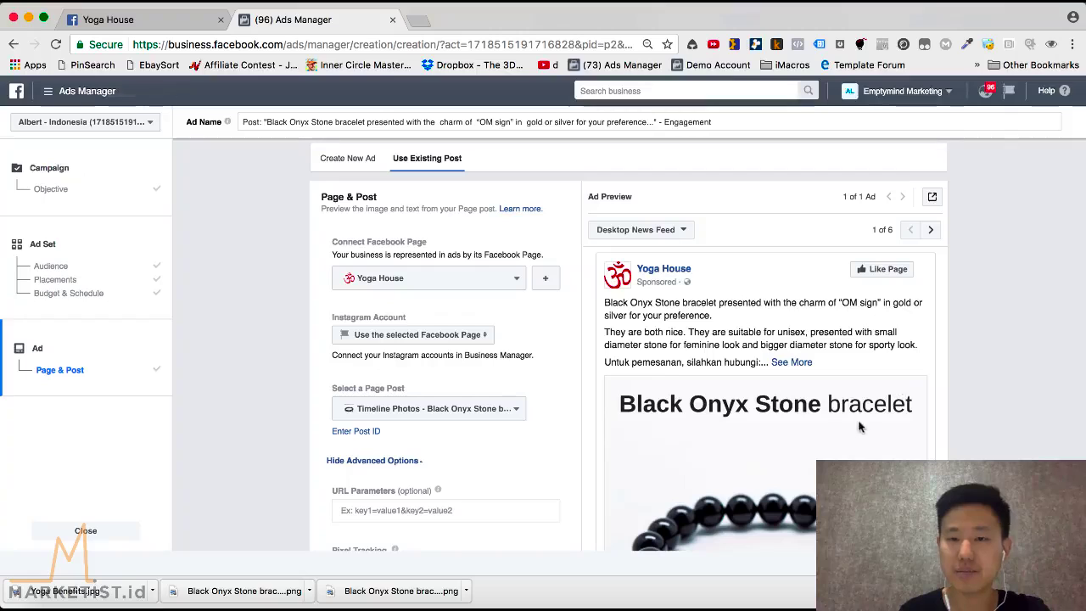
scroll(869, 387, "down", 1)
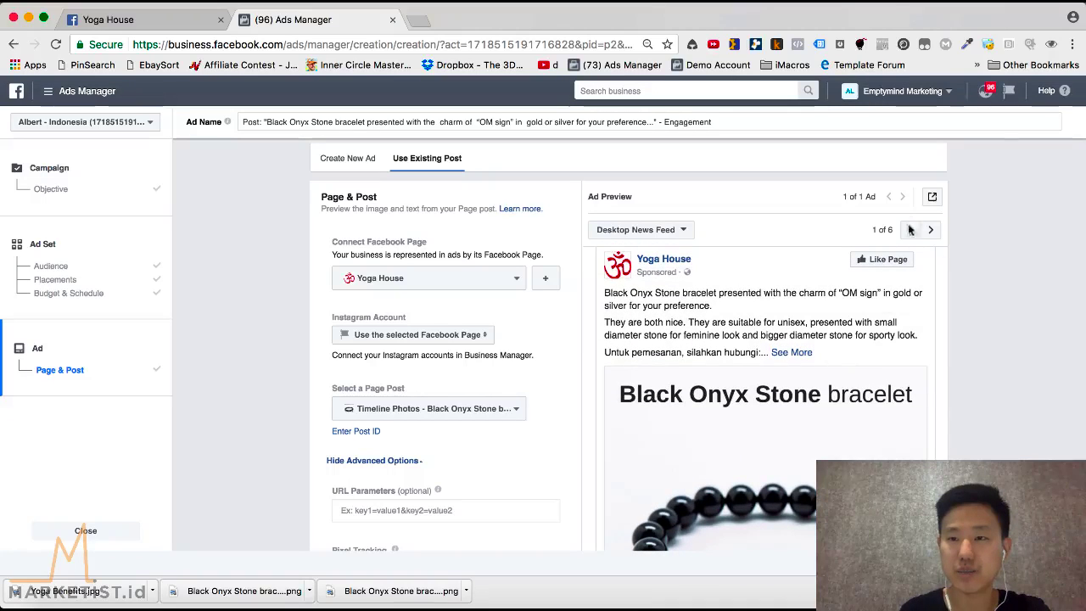
left_click(933, 198)
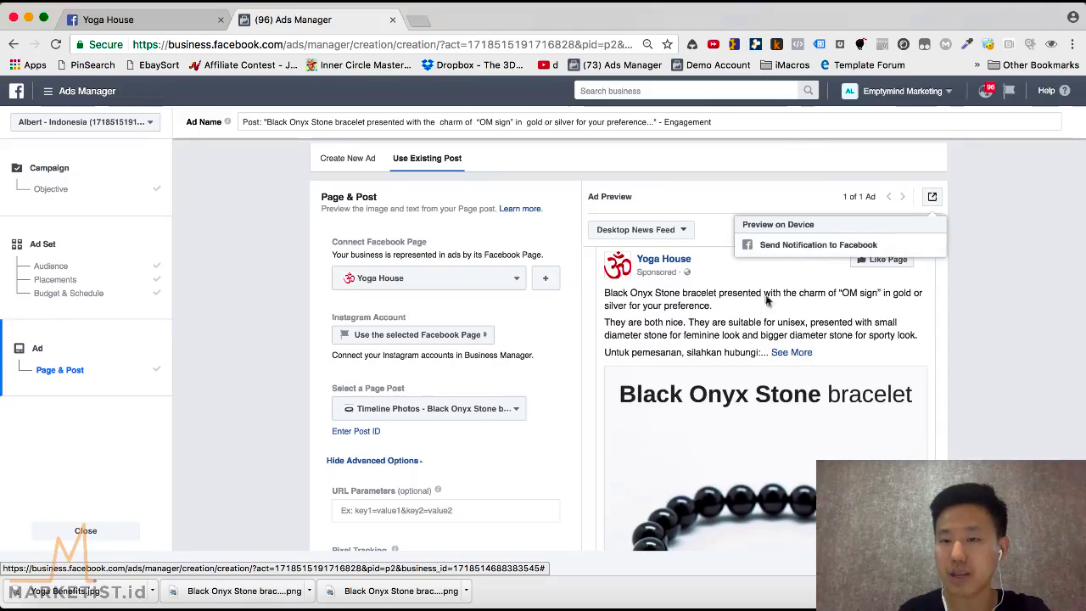
left_click(682, 235)
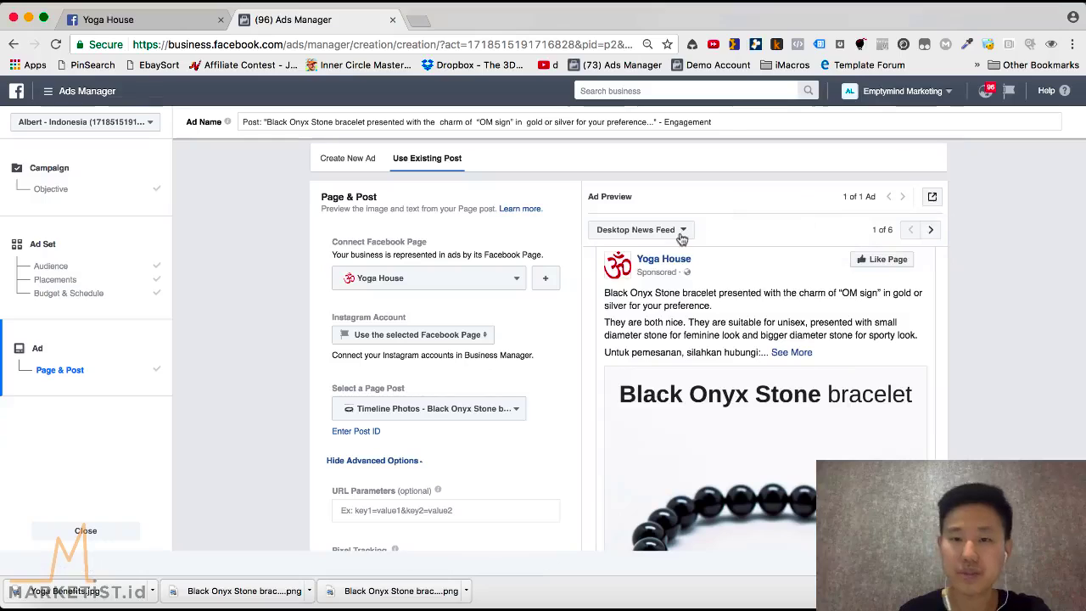
left_click(687, 304)
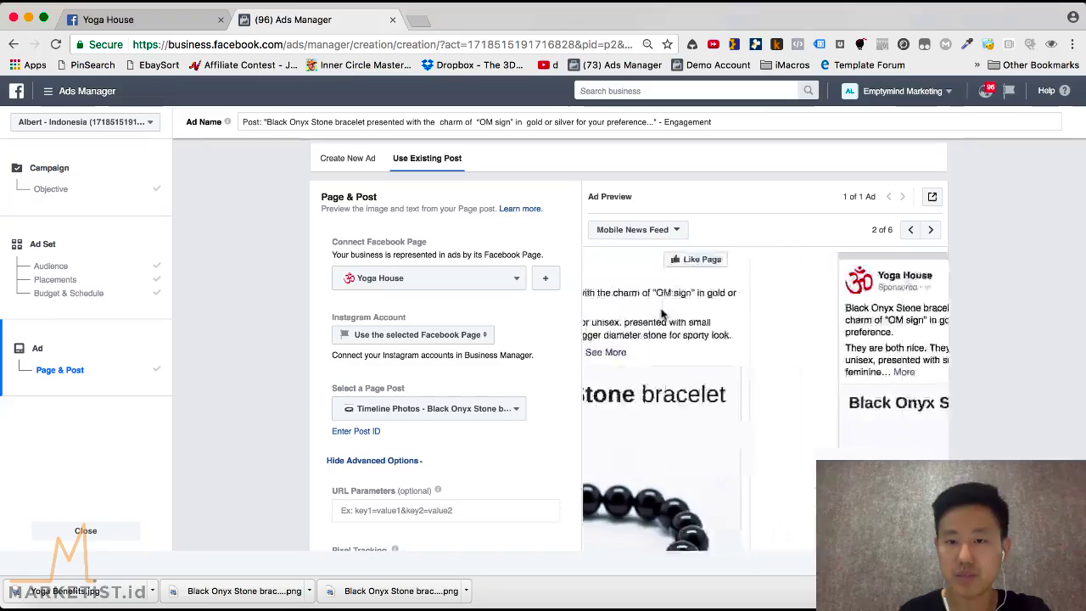
scroll(774, 388, "down", 2)
scroll(774, 388, "down", 1)
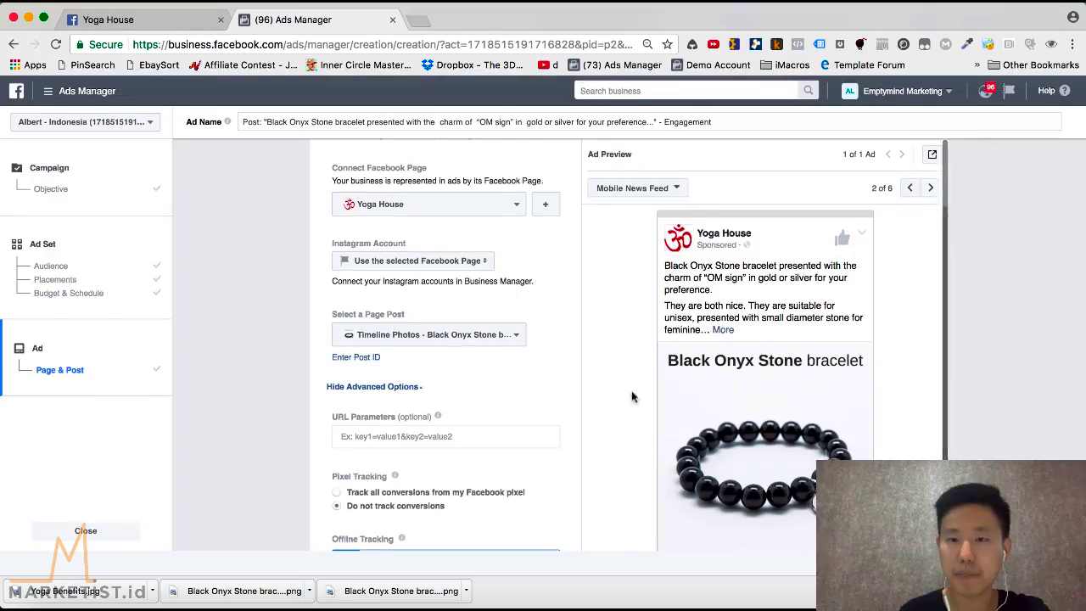
Try tracking all conversions from the Facebook pixel, and return pixel tracking to Do not track conversions
scroll(509, 424, "down", 2)
scroll(495, 428, "down", 1)
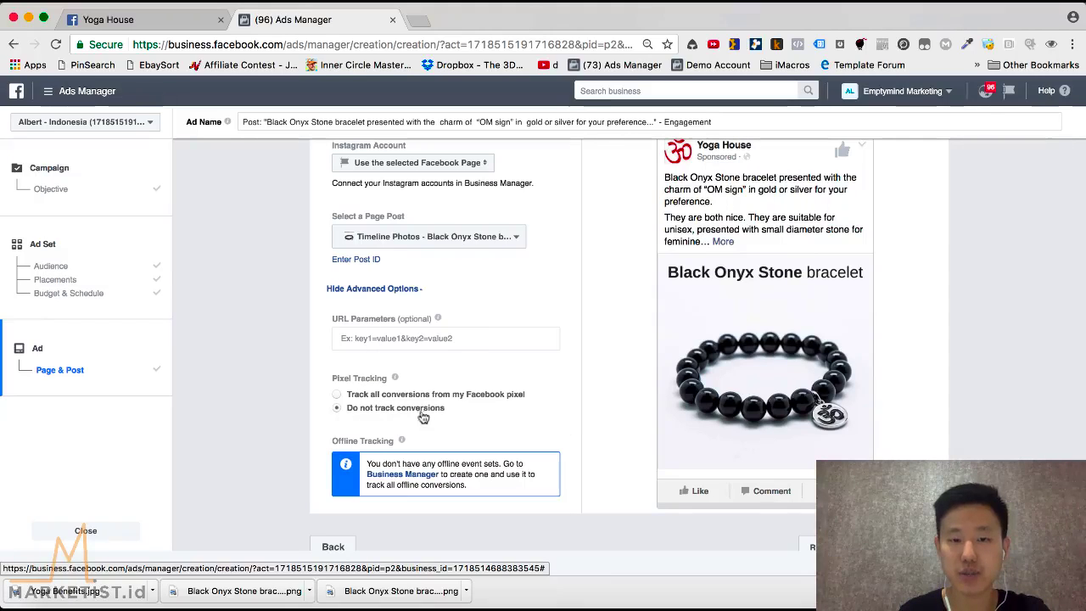
left_click(338, 396)
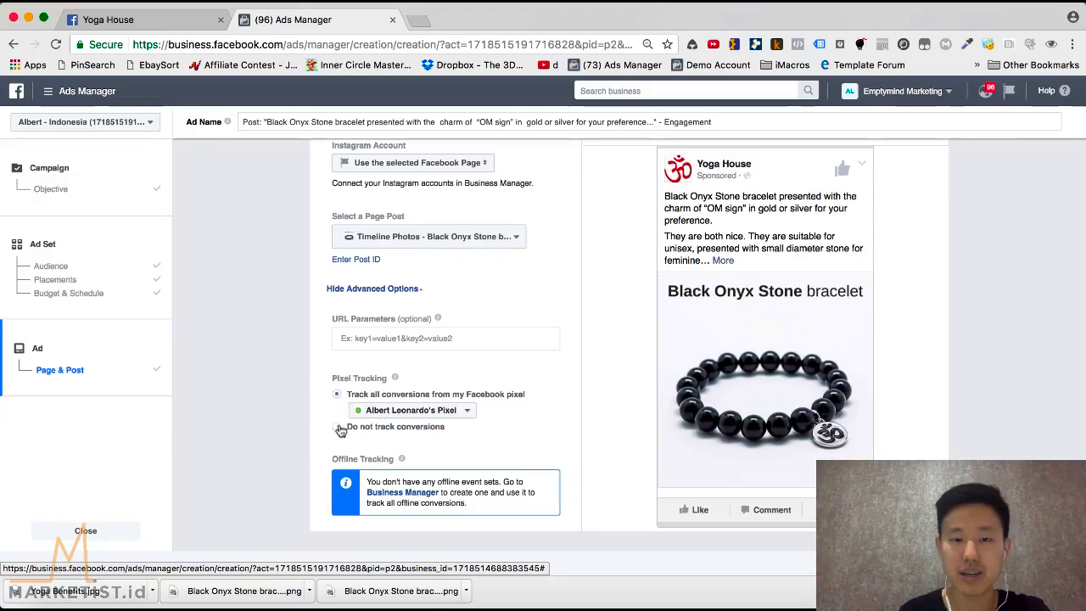
left_click(338, 427)
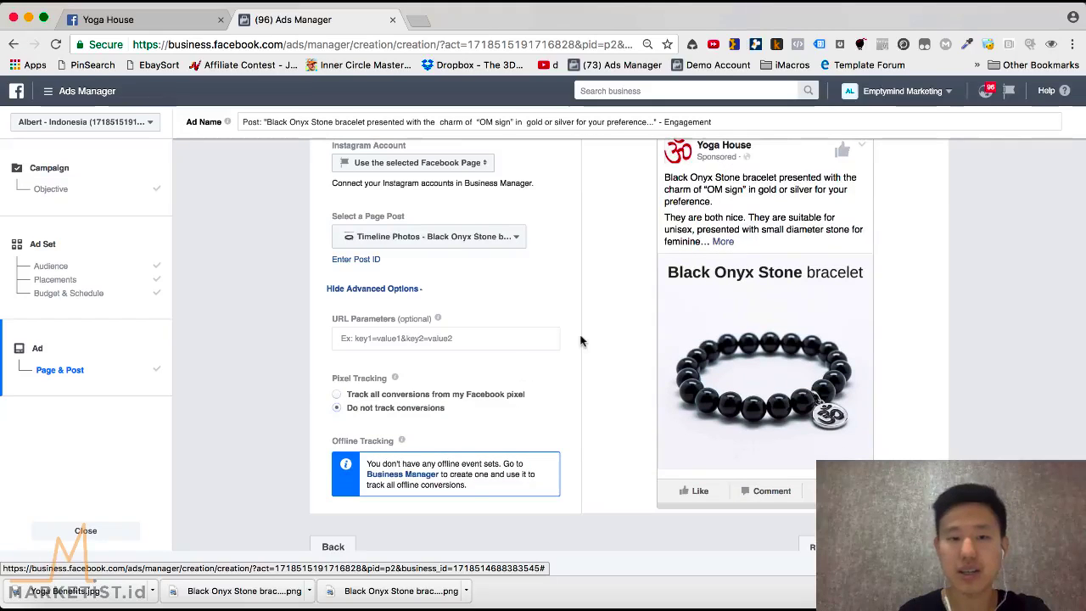
Go back to the campaign objective, review the Post engagement choice and continue to the ad set
scroll(580, 341, "down", 2)
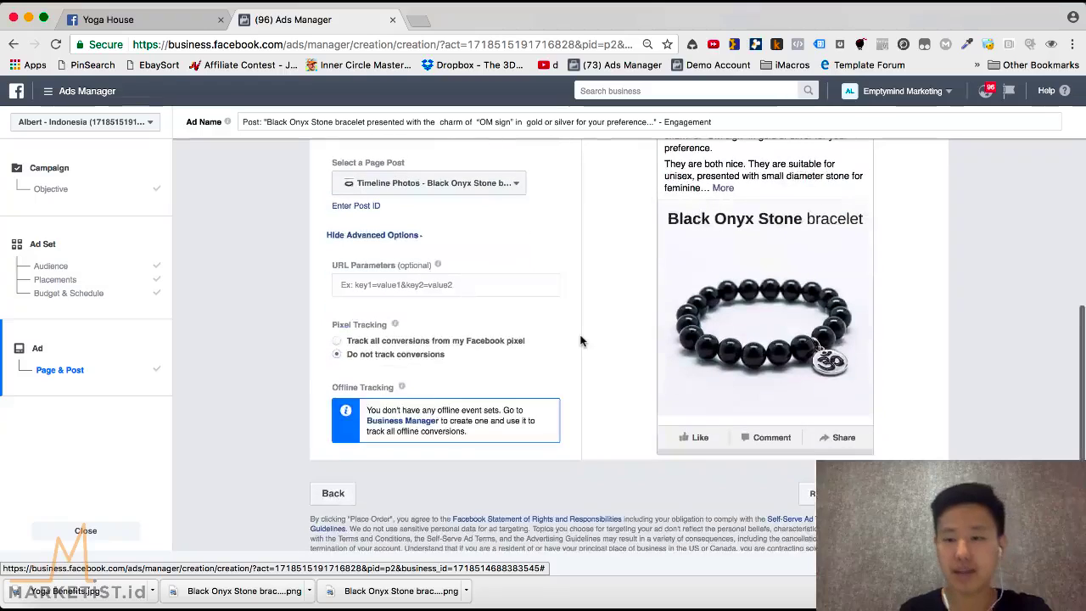
scroll(507, 310, "up", 7)
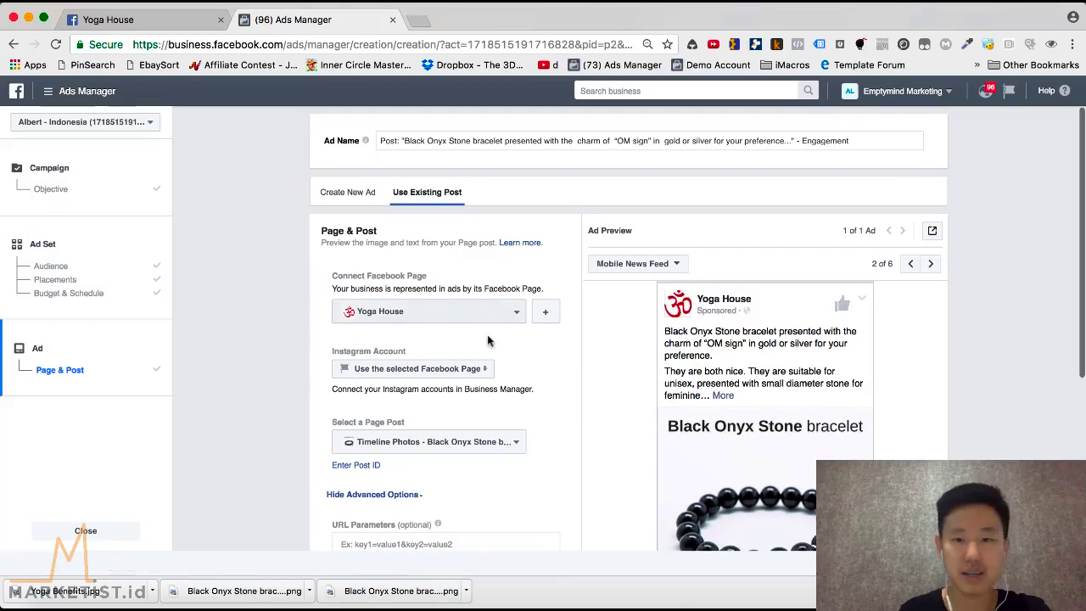
left_click(103, 172)
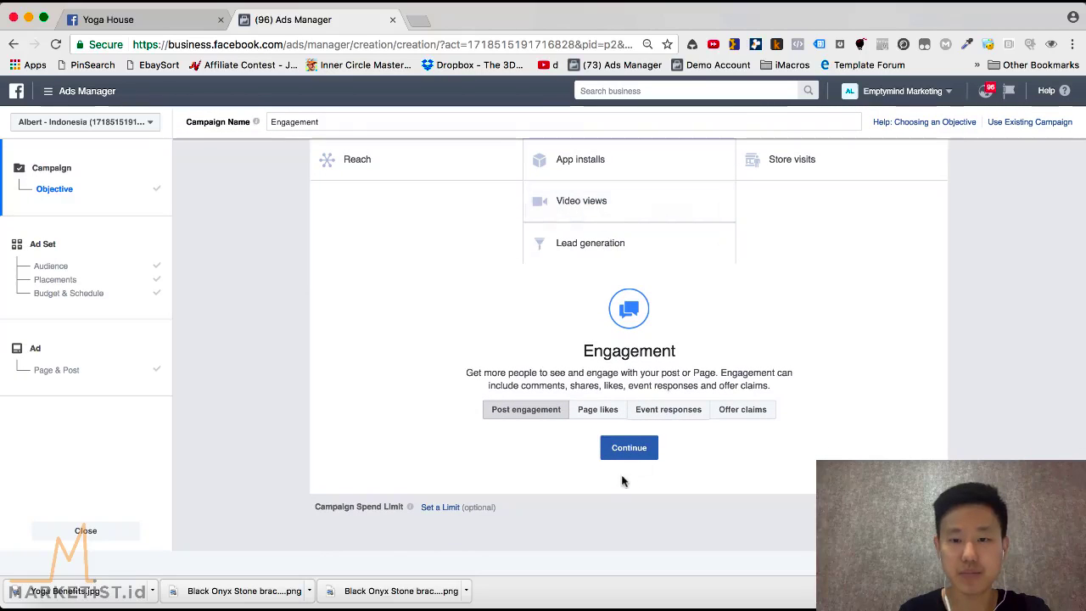
left_click(628, 449)
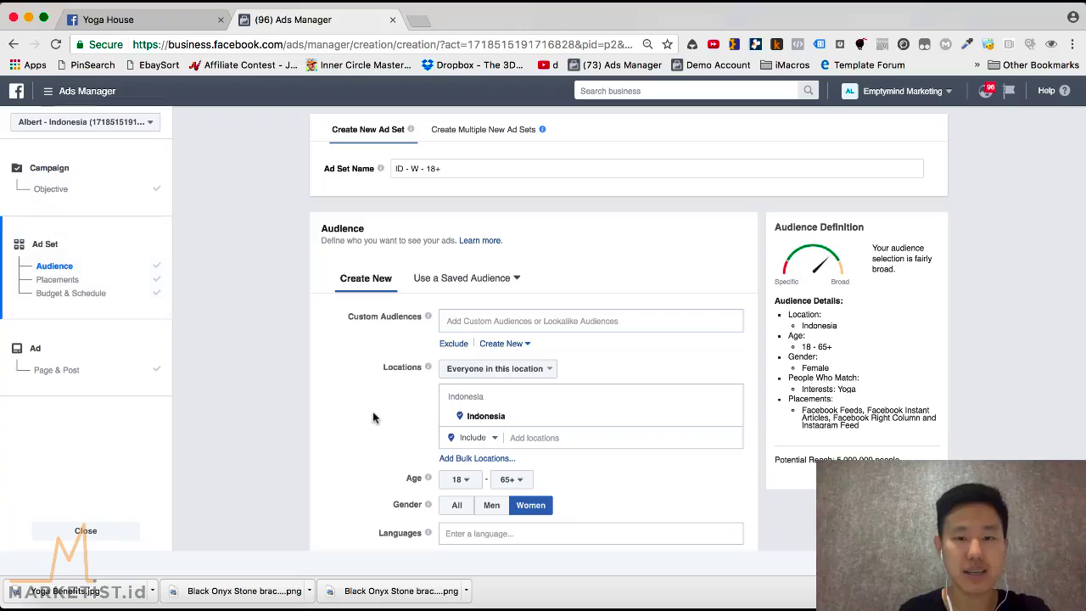
Review the ad set's audience, placements, budget and schedule, and continue to the ad
right_click(374, 417)
left_click(339, 385)
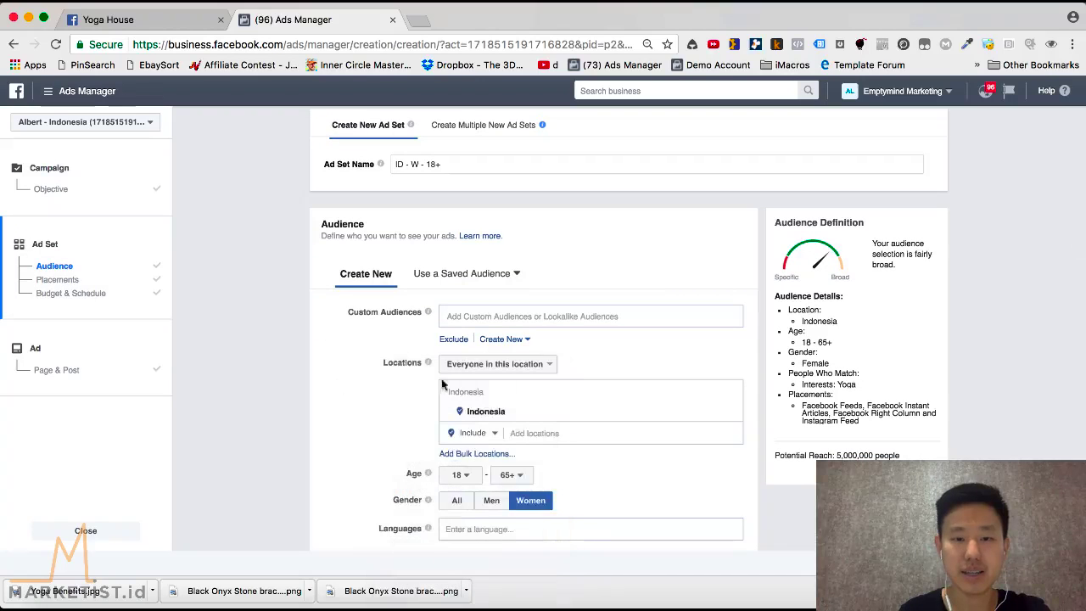
scroll(574, 401, "down", 1)
scroll(574, 401, "down", 2)
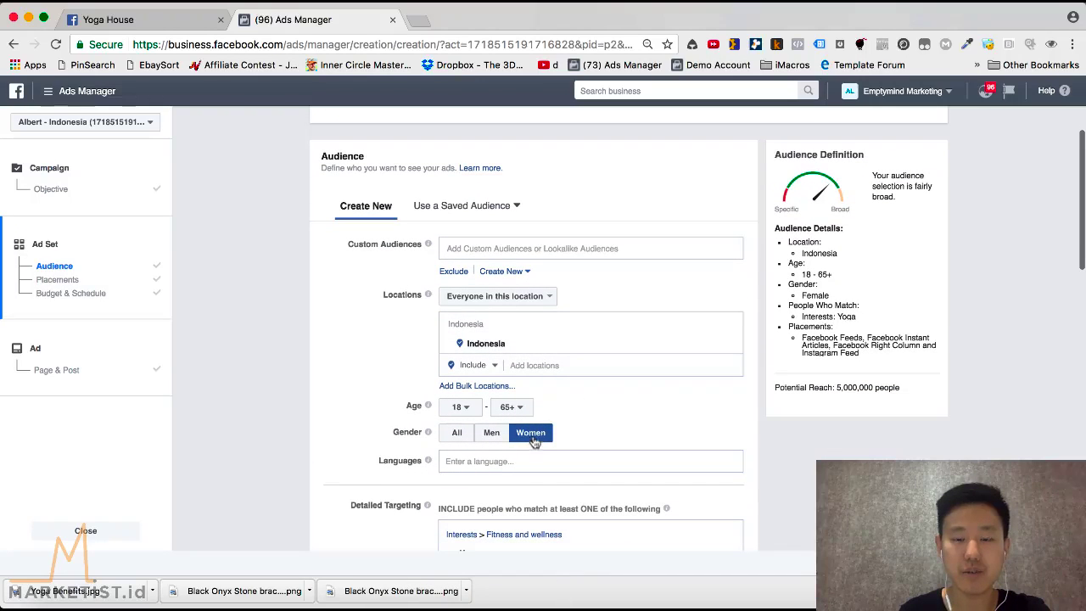
scroll(500, 347, "down", 5)
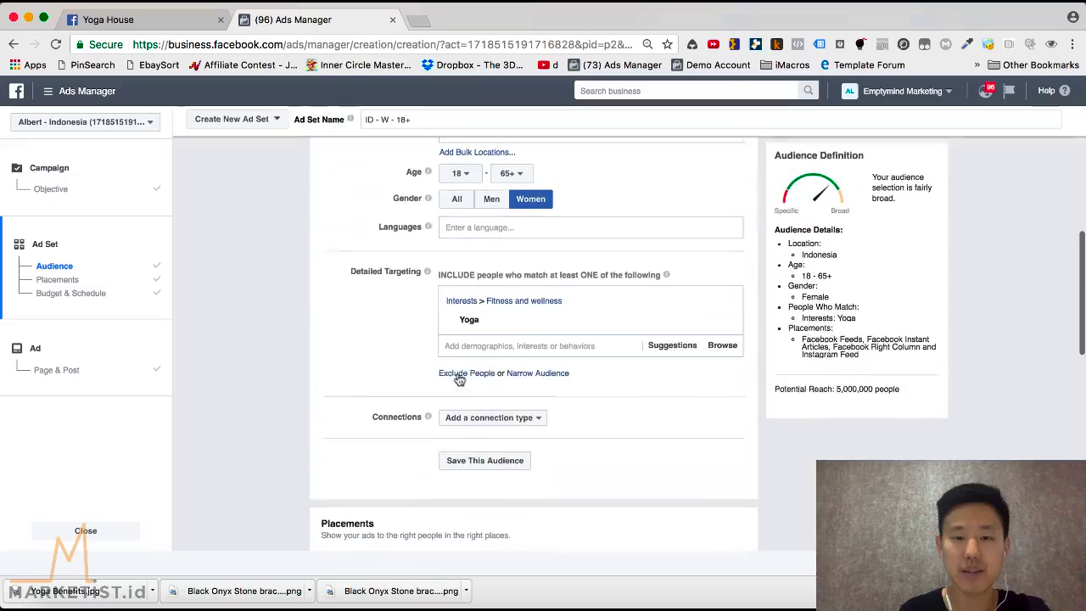
scroll(396, 388, "down", 6)
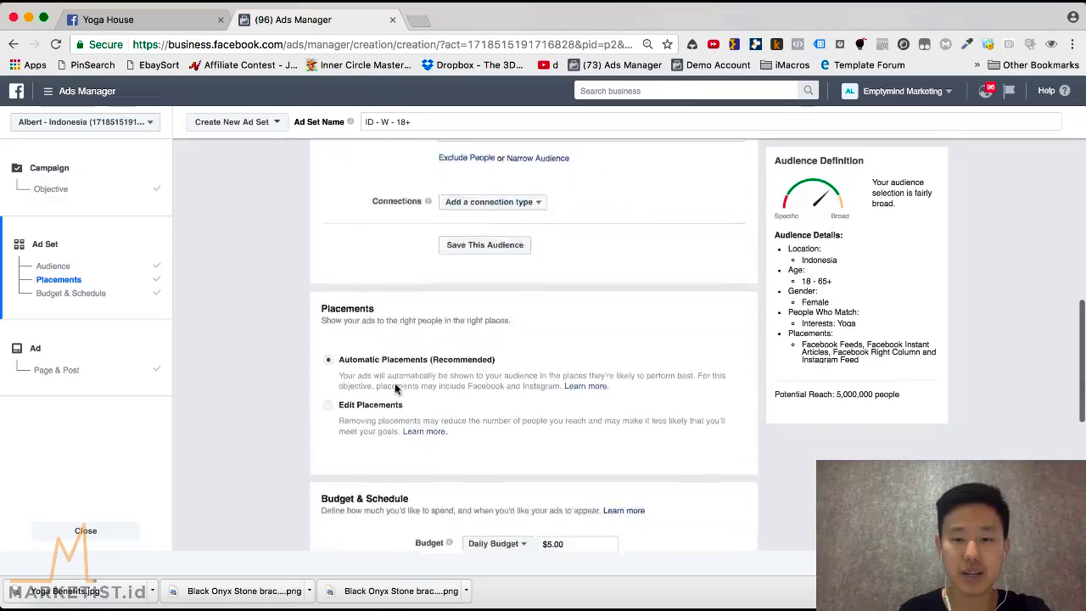
scroll(395, 389, "down", 3)
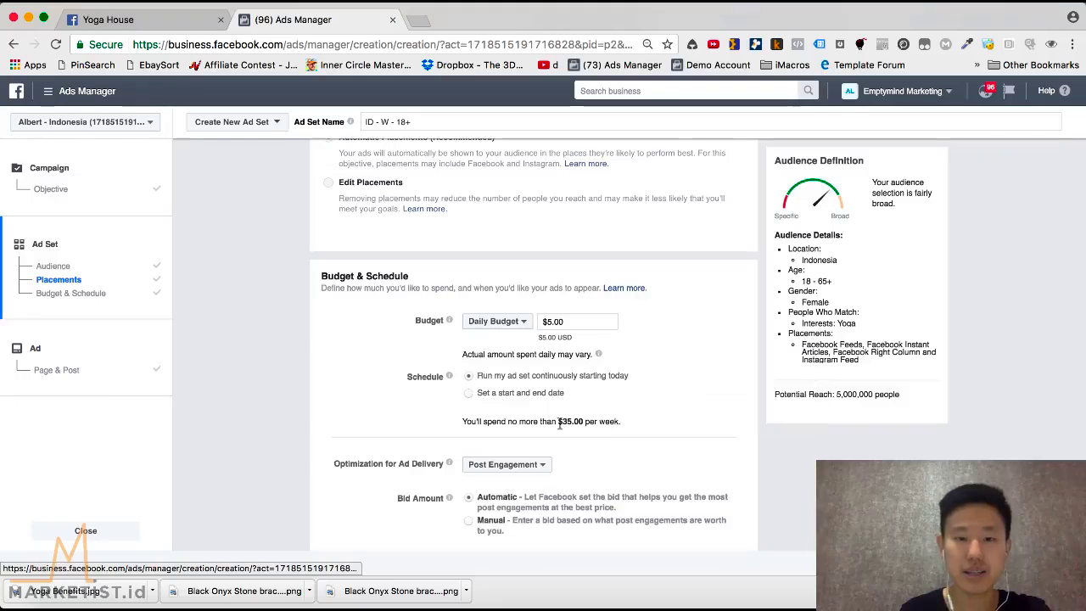
scroll(635, 427, "down", 4)
left_click(725, 531)
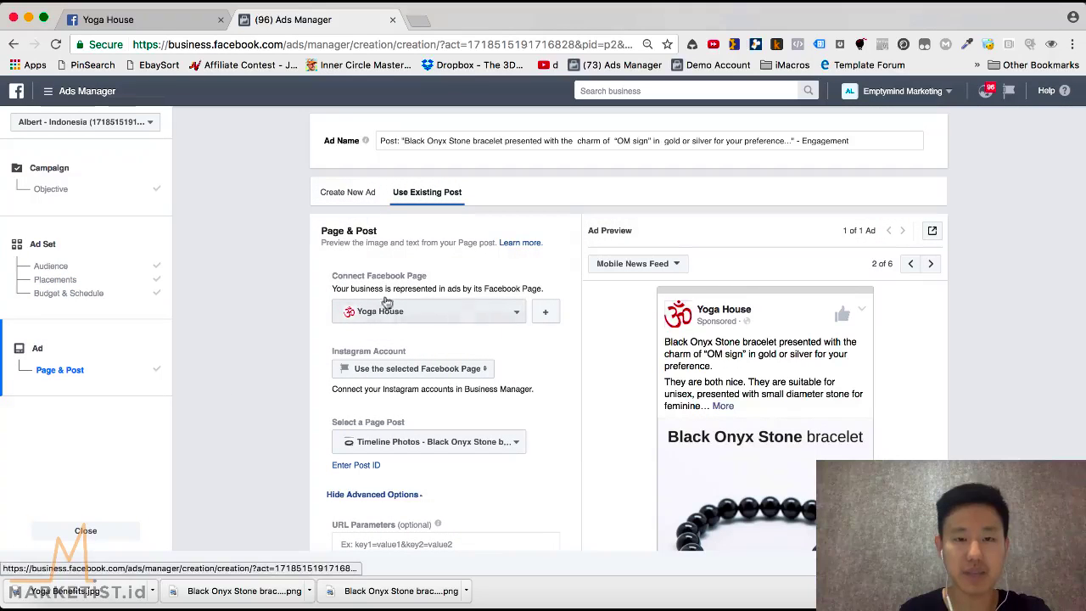
Review the ad's page, selected post, mobile preview and tracking settings through to the order terms
scroll(415, 373, "down", 1)
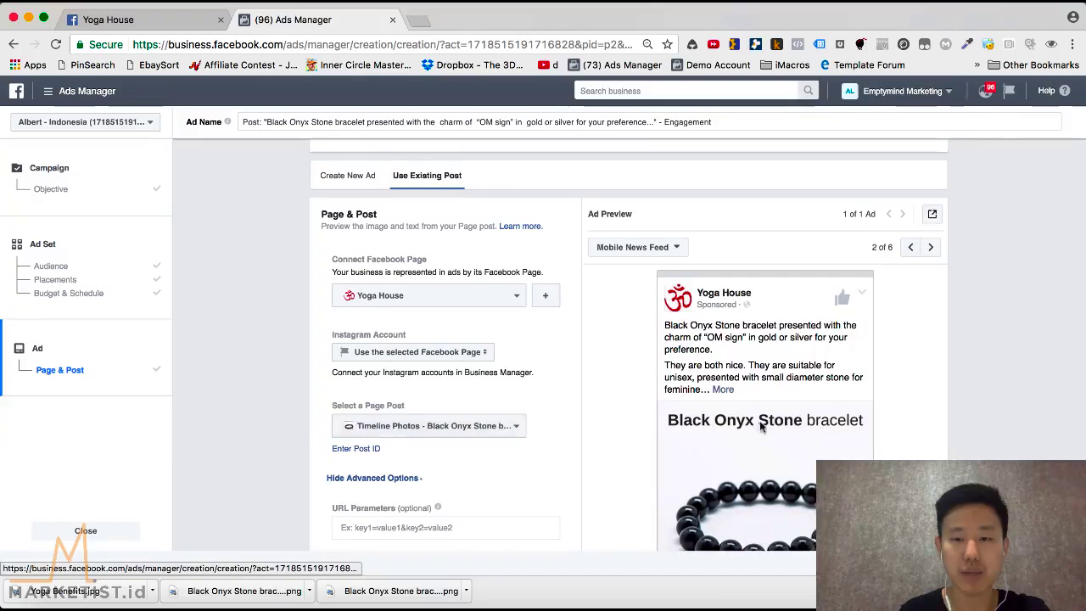
scroll(543, 421, "down", 2)
scroll(586, 414, "down", 10)
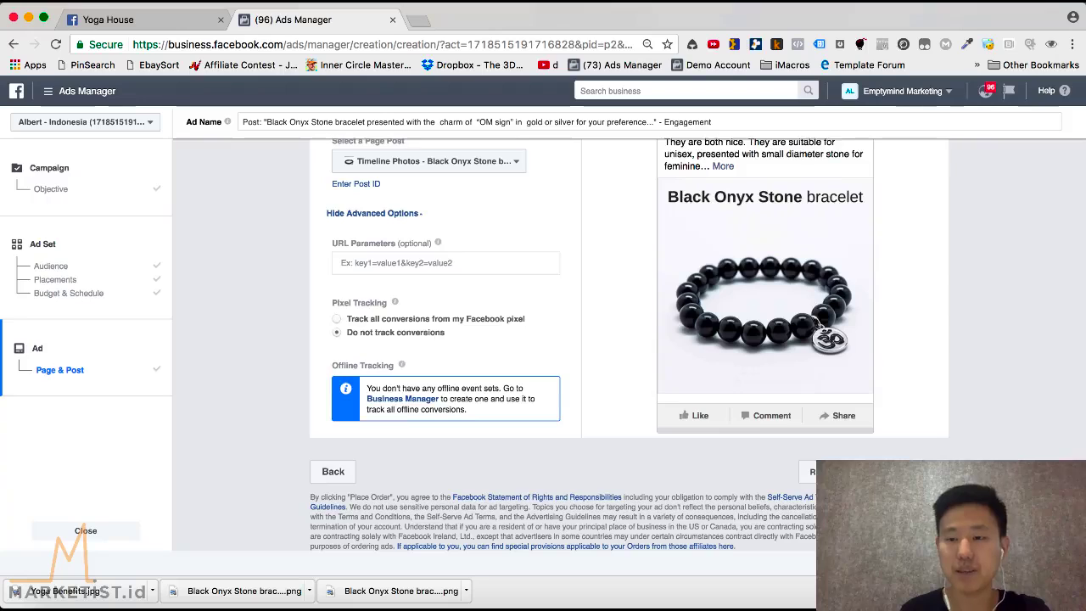
Place the order for the bracelet post ad and continue past the confirmation to the campaign overview
left_click(912, 472)
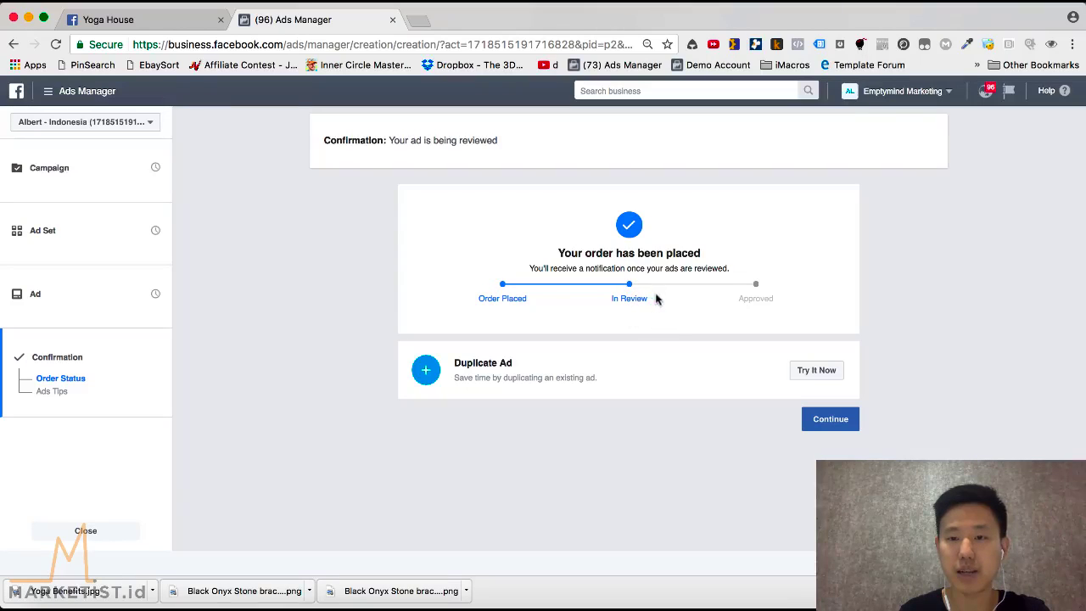
left_click(831, 419)
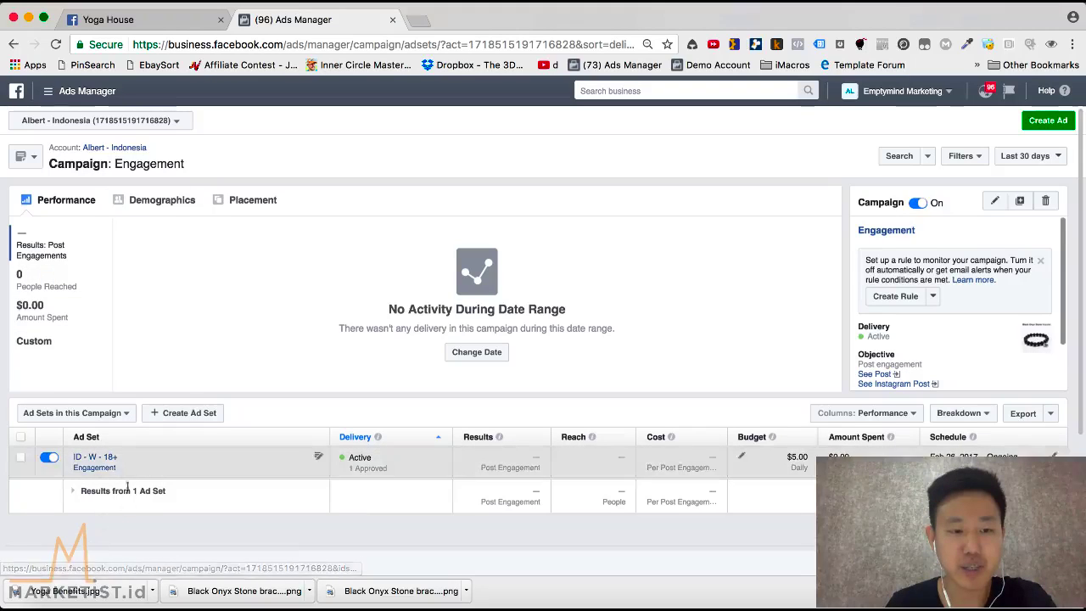
Show the campaign itself and rename it "Engagement - Om Bracelet", saving the change
left_click(108, 416)
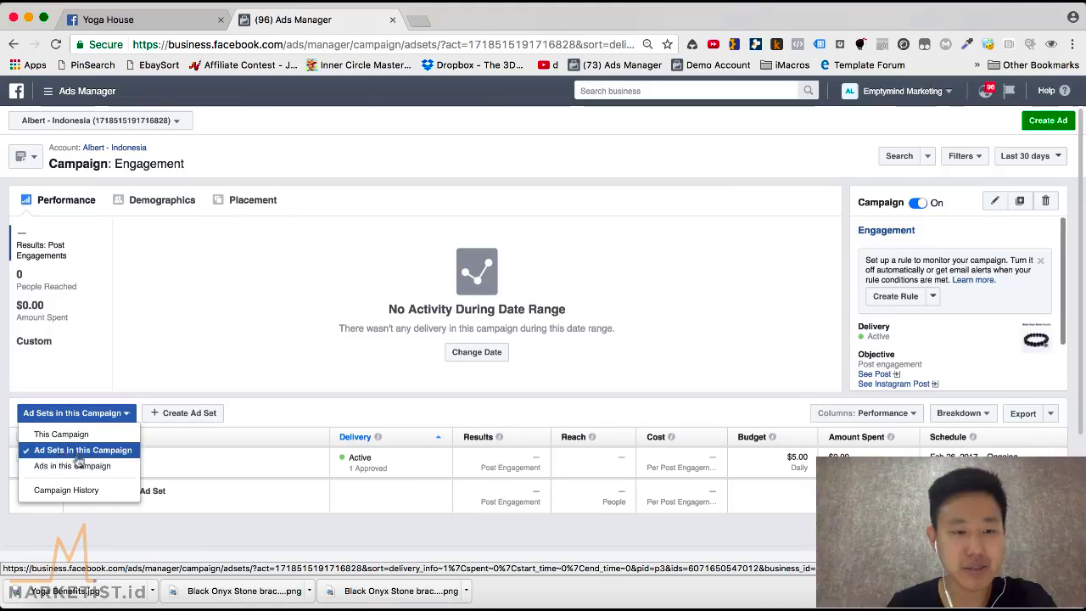
left_click(61, 437)
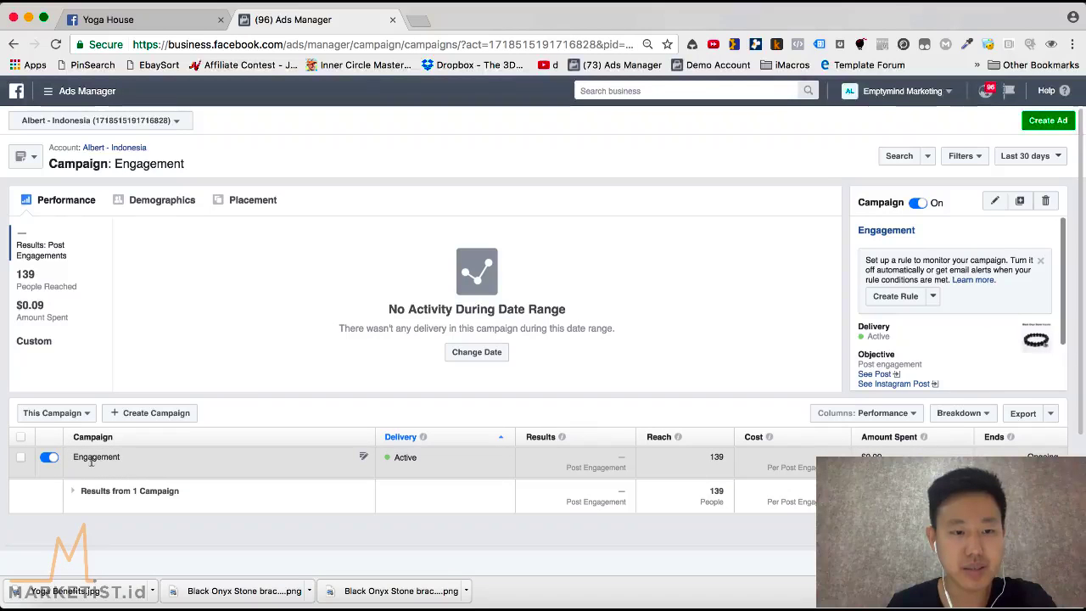
left_click_drag(74, 456, 113, 460)
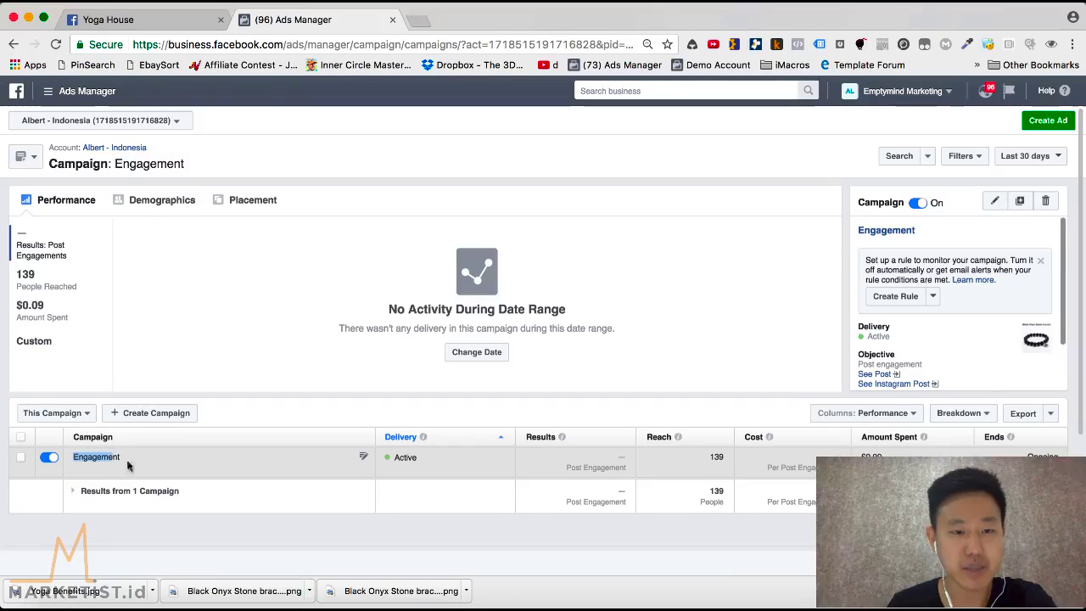
mouse_move(363, 458)
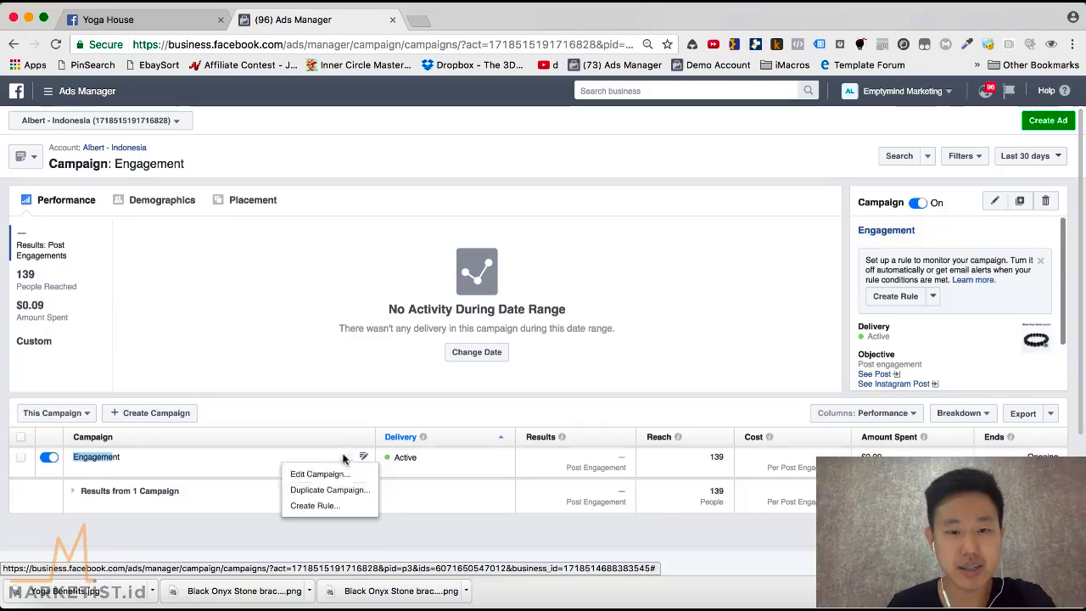
left_click(327, 456)
mouse_move(363, 460)
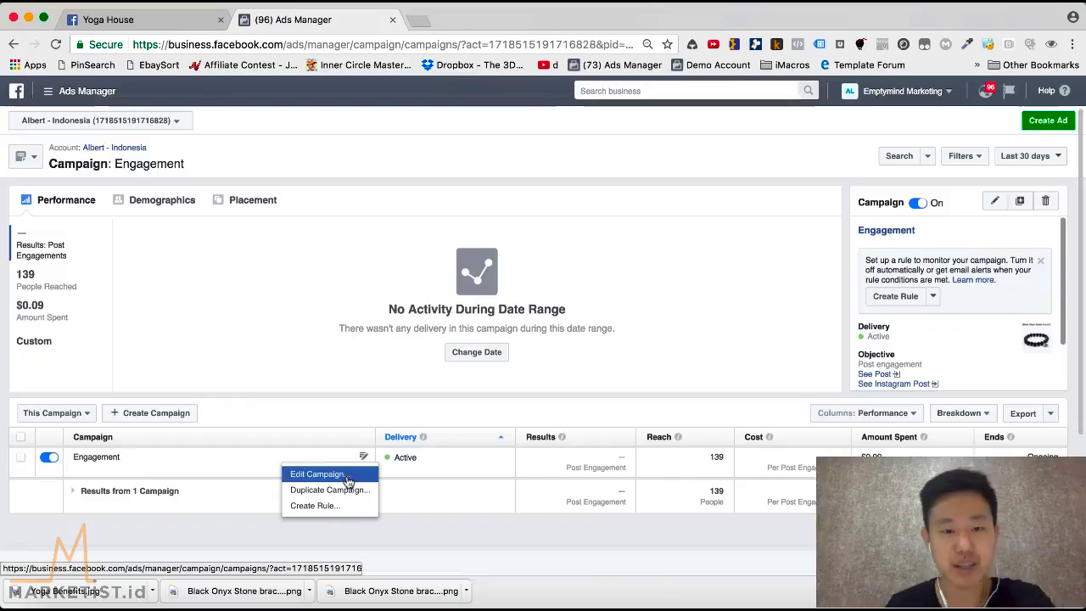
left_click(346, 475)
left_click_drag(623, 162, 525, 161)
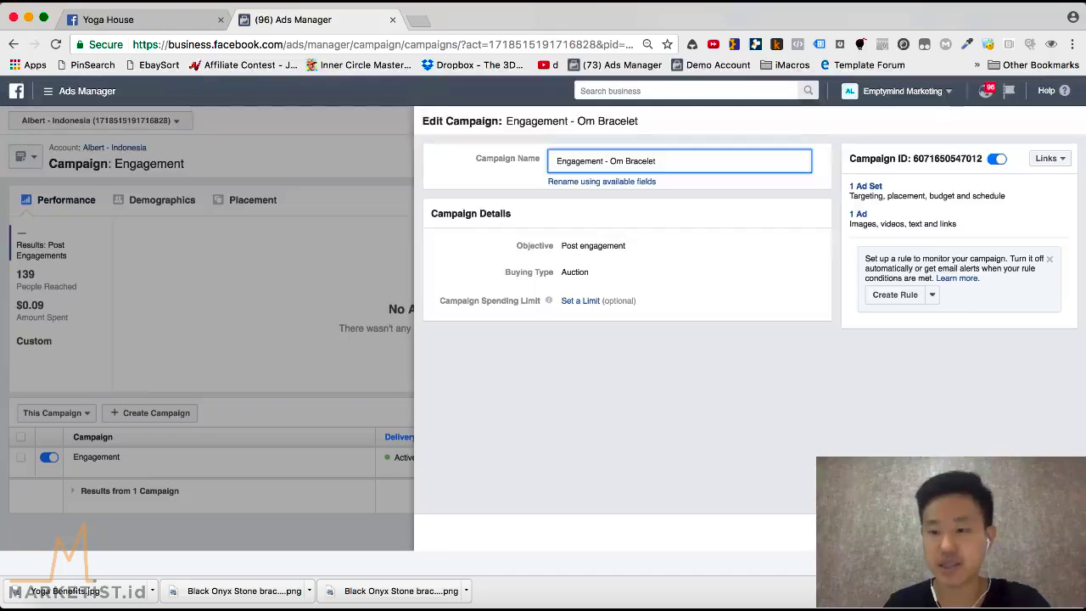
left_click(1048, 532)
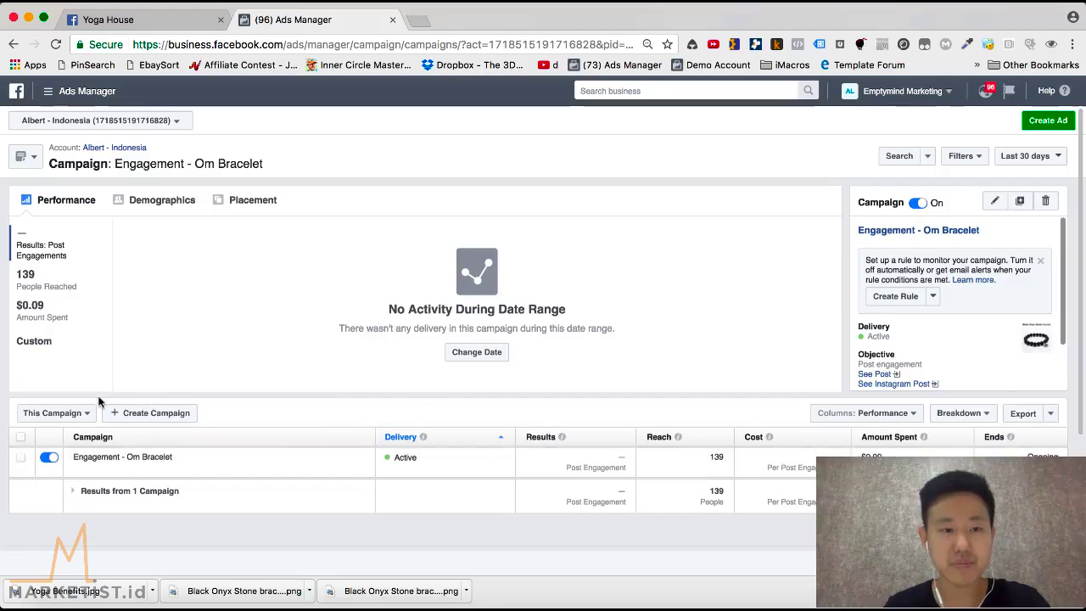
Edit the campaign's ID - W - 18+ ad set and set the audience gender to All
left_click(69, 413)
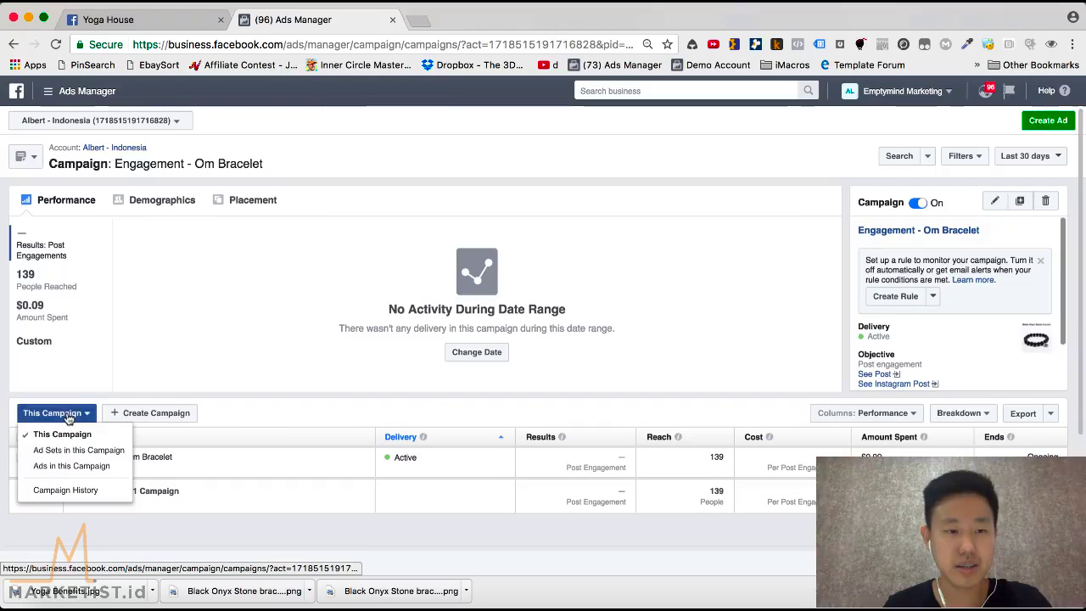
left_click(61, 450)
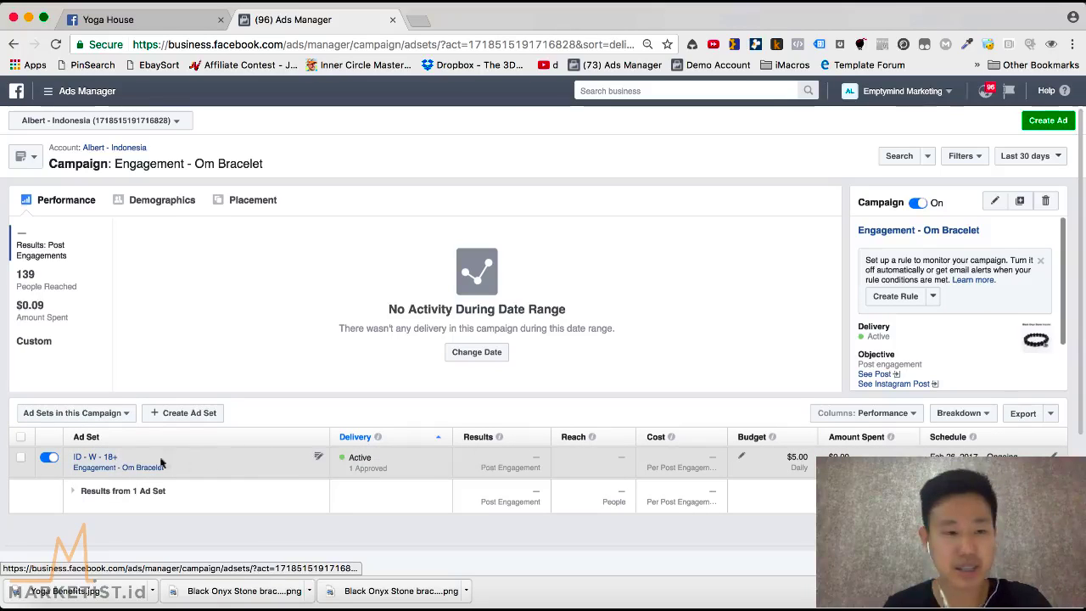
left_click(317, 456)
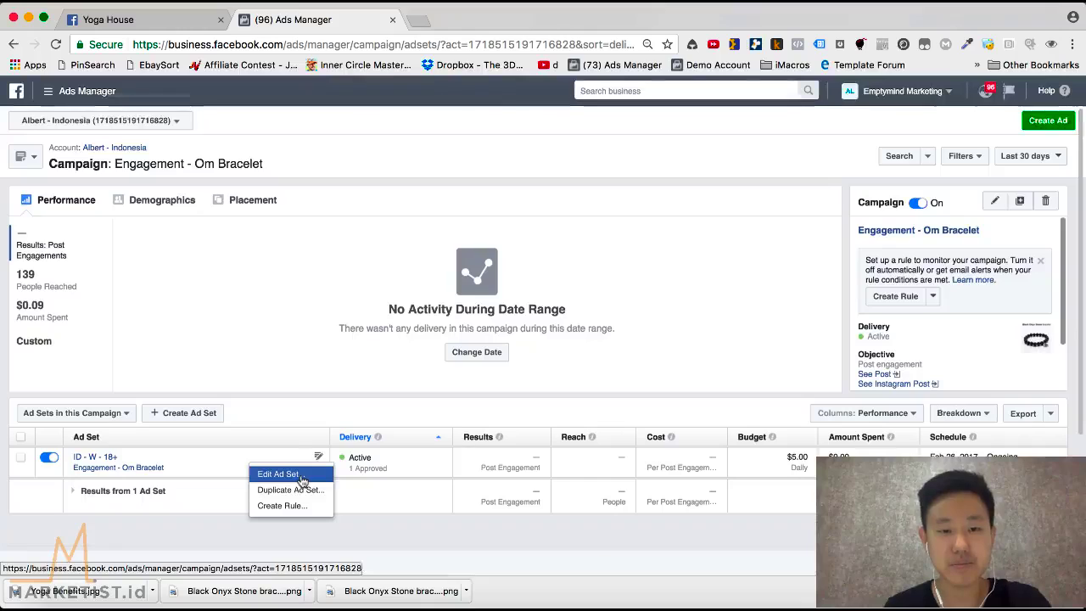
left_click(301, 478)
scroll(580, 390, "down", 5)
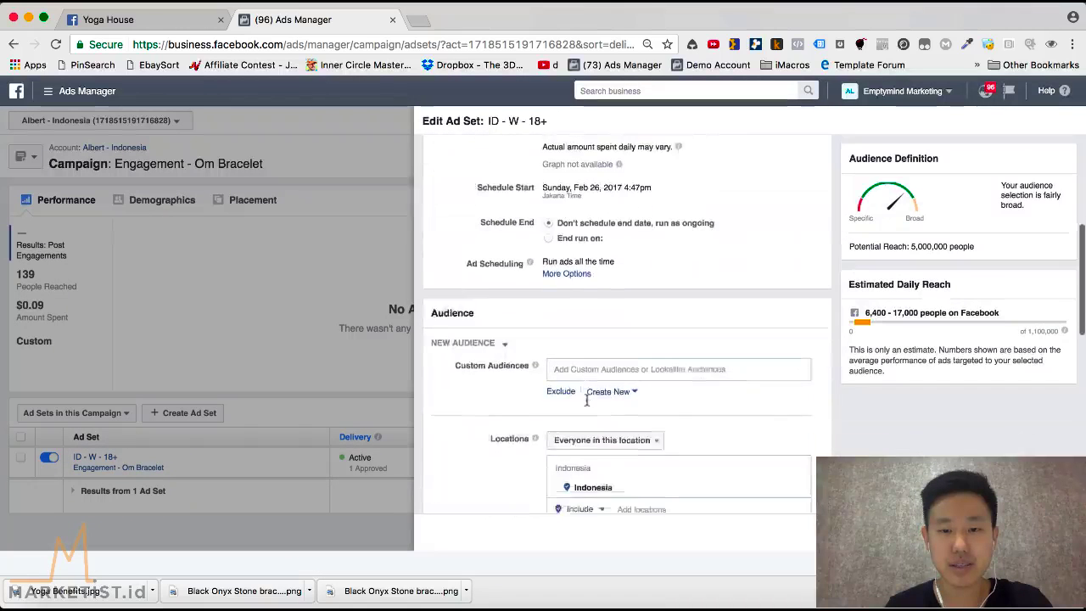
scroll(585, 401, "down", 5)
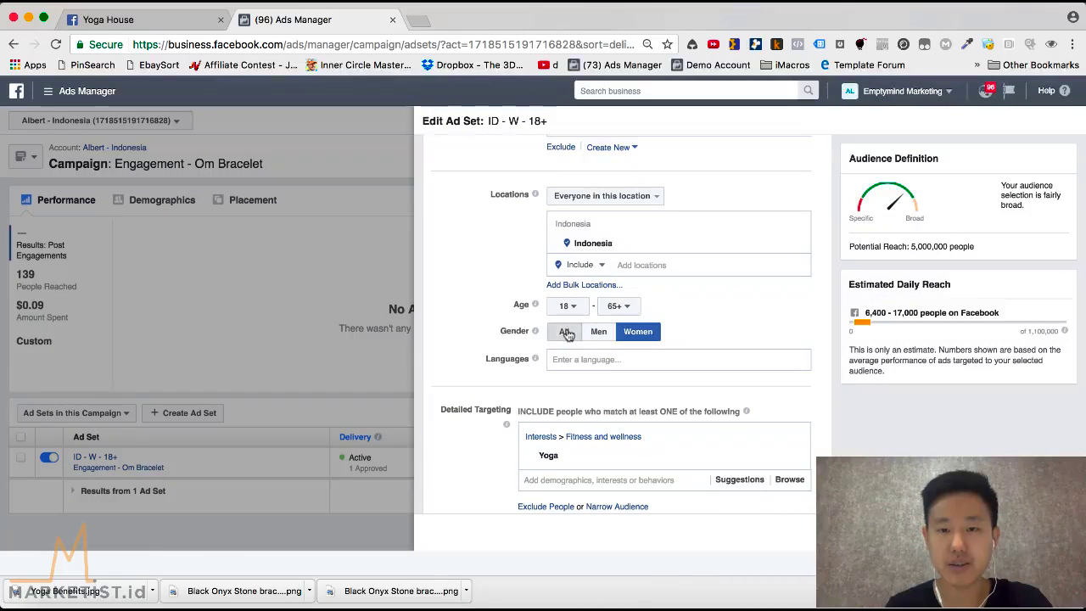
left_click(565, 332)
Switch the ad set from automatic placements to Edit Placements and review the device type choices
scroll(517, 356, "up", 4)
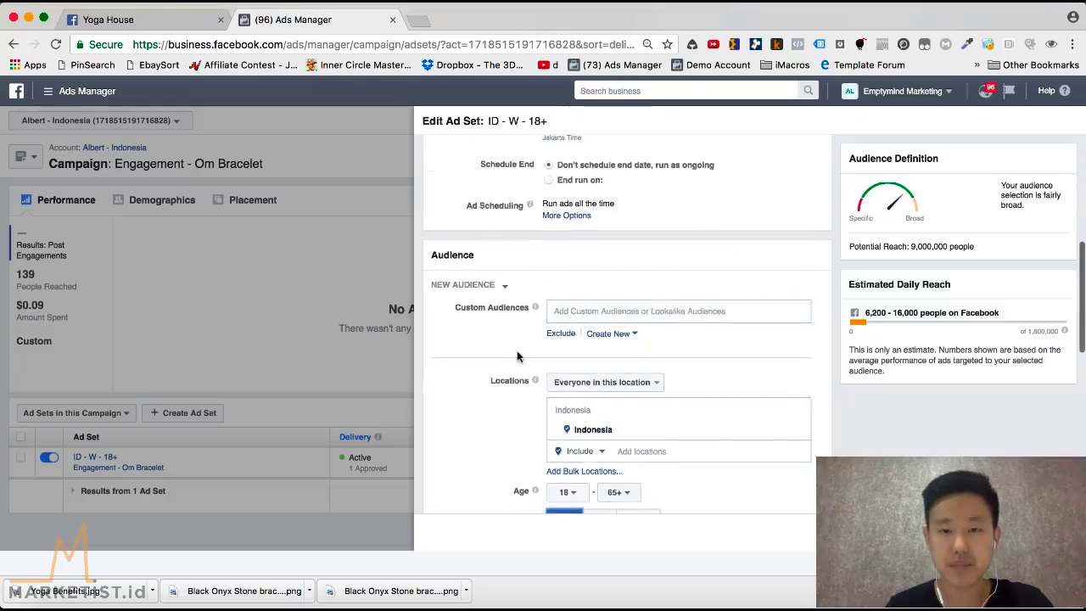
scroll(518, 356, "up", 6)
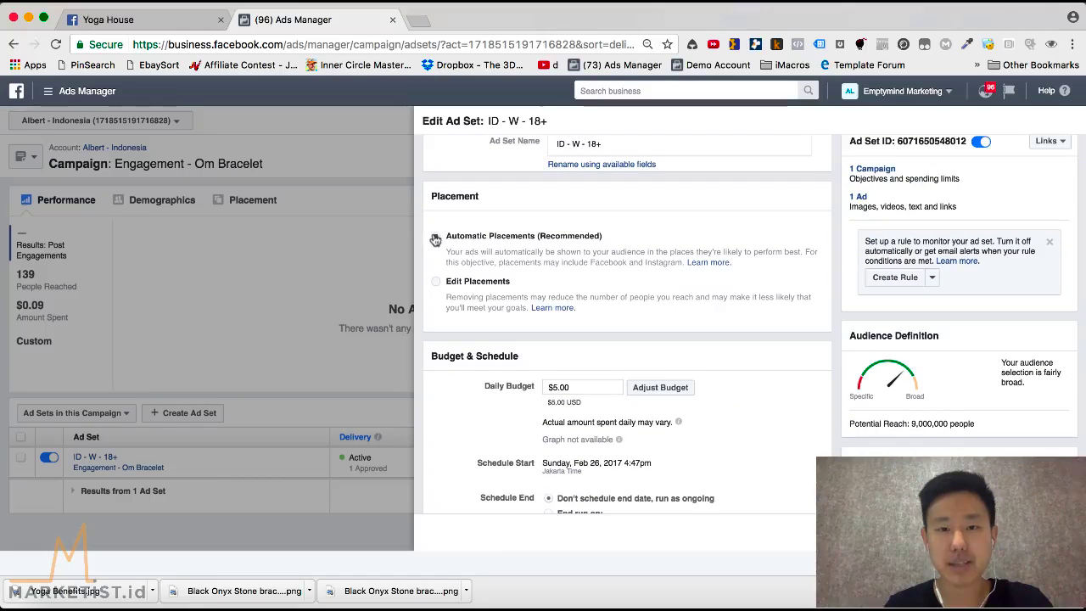
left_click(436, 284)
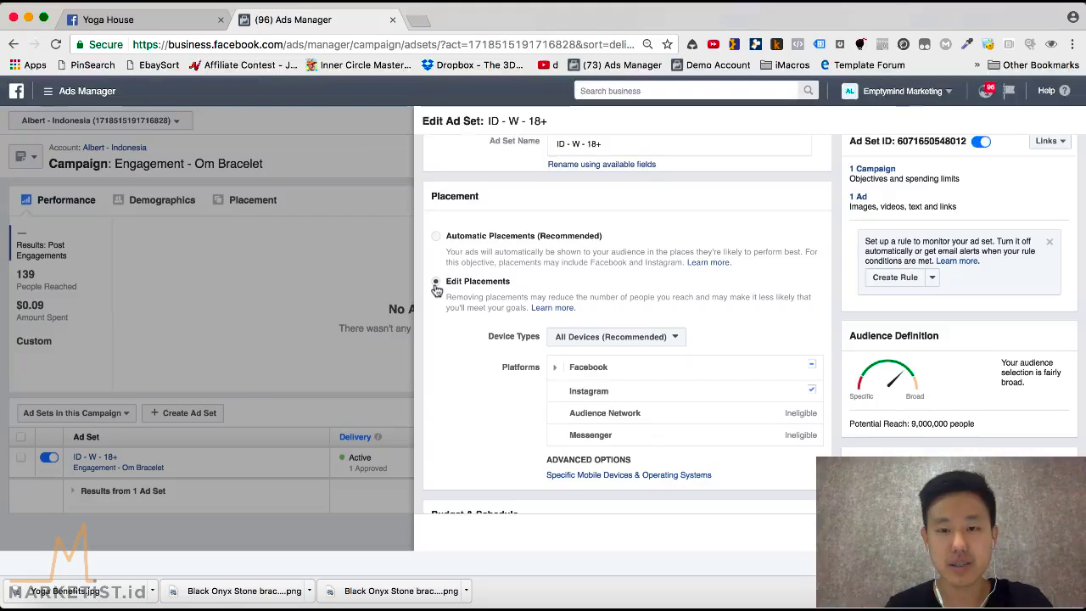
left_click(609, 332)
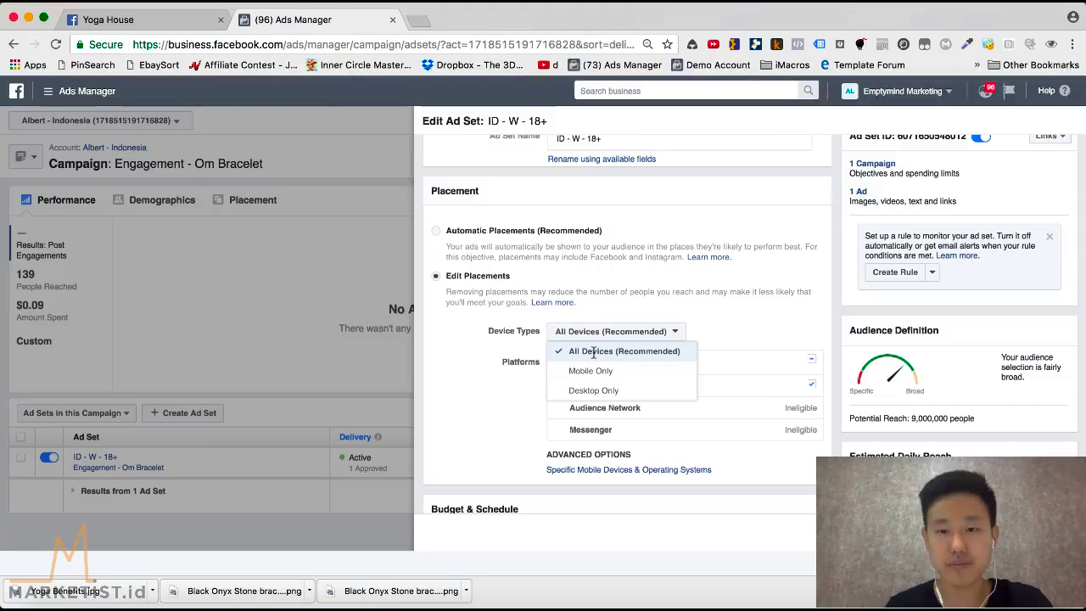
left_click(712, 317)
scroll(650, 364, "down", 1)
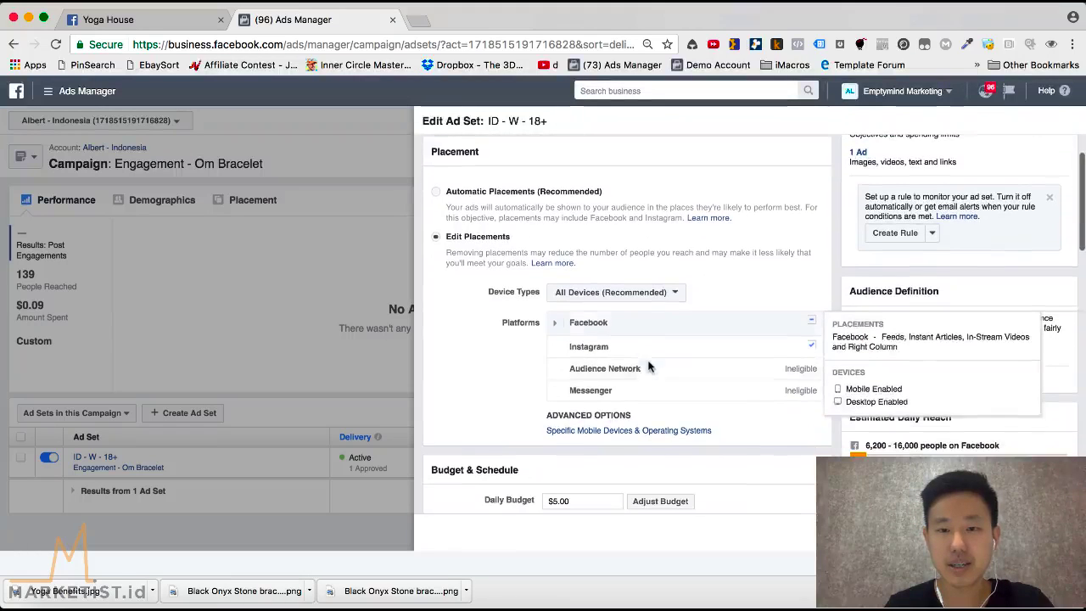
Try limiting the device types to Mobile Only and examine which Facebook placements are eligible
left_click(636, 294)
left_click(591, 333)
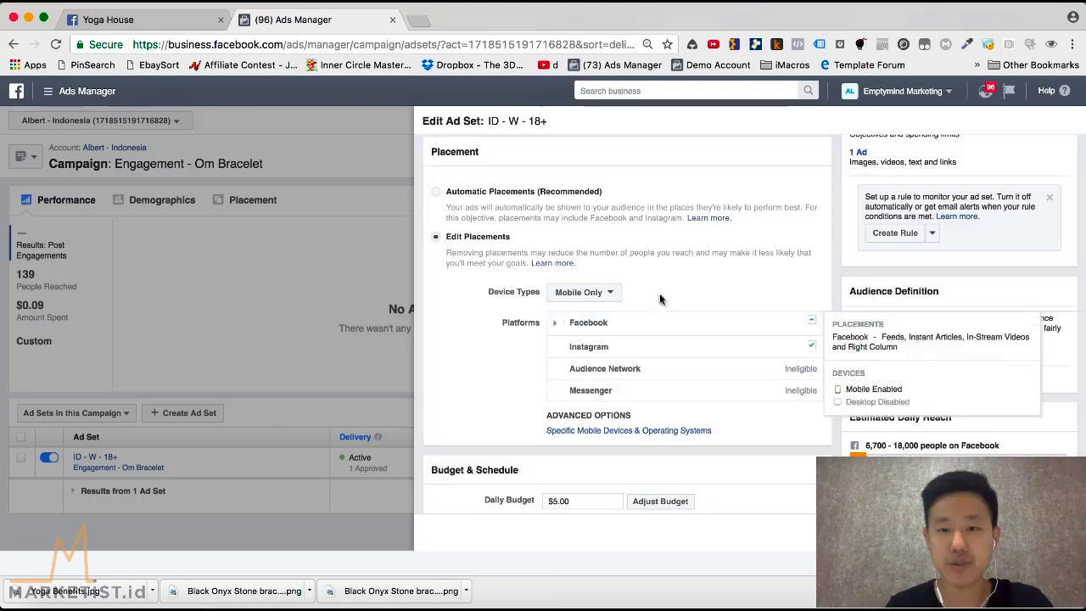
scroll(686, 281, "down", 1)
left_click(555, 290)
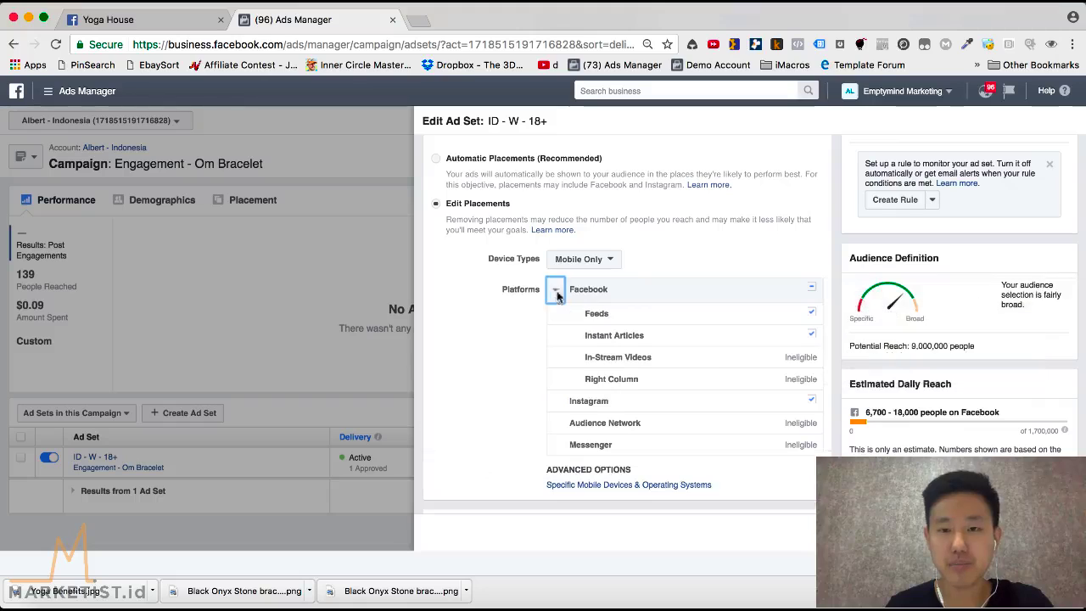
mouse_move(804, 338)
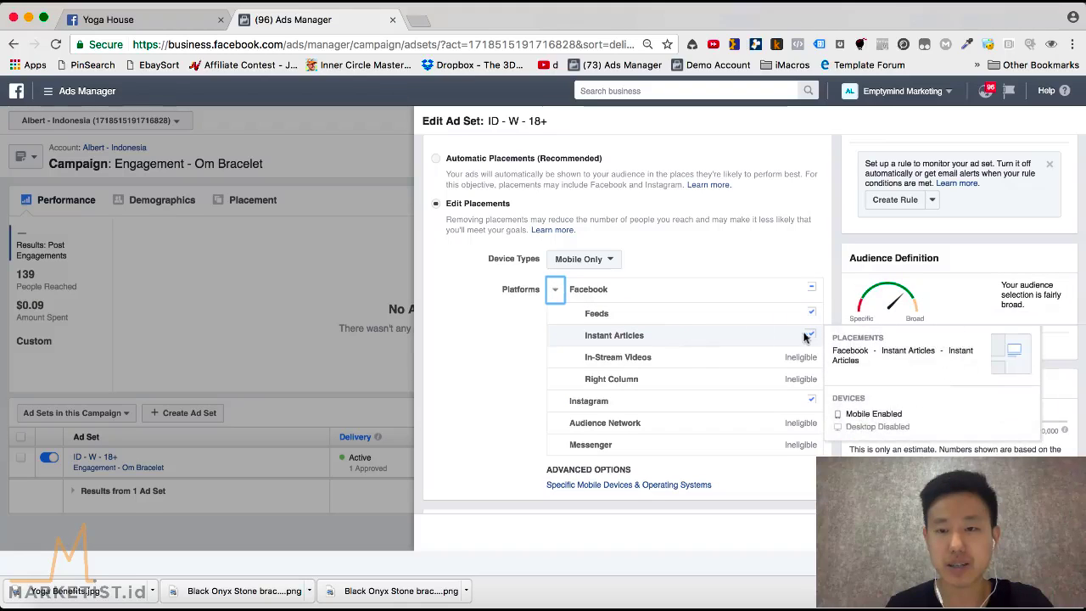
scroll(720, 345, "down", 1)
mouse_move(688, 342)
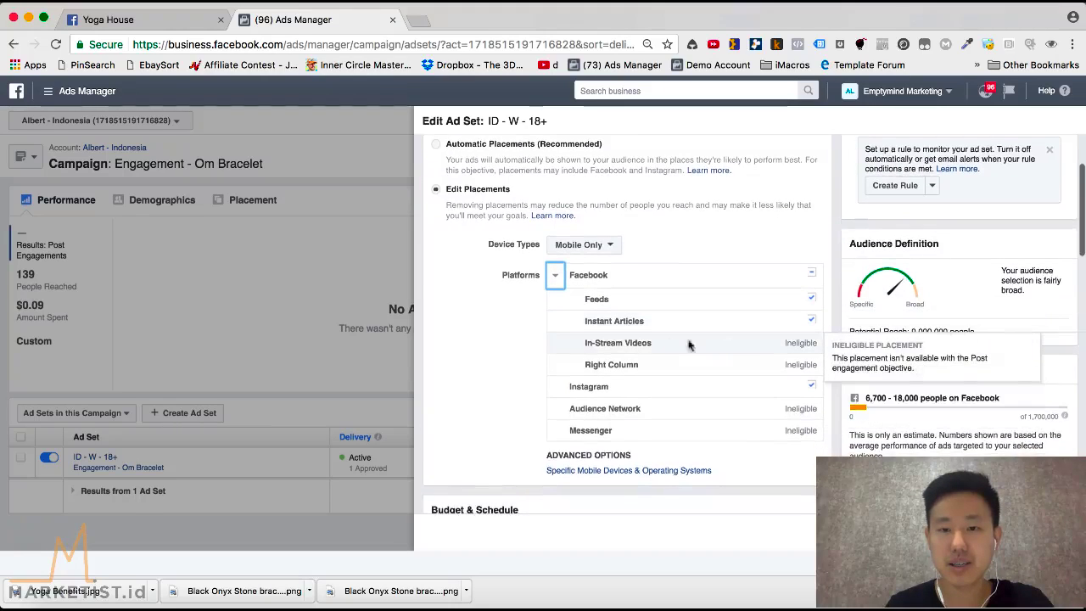
mouse_move(632, 364)
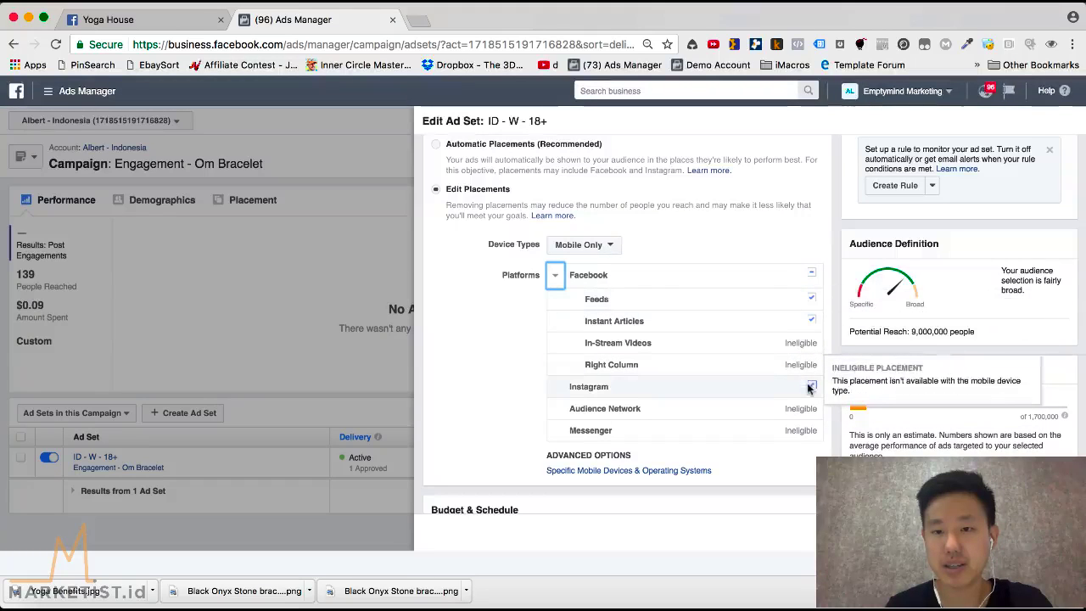
Try restricting the platforms to Facebook Feeds only, and return the device types to All Devices (Recommended)
left_click(810, 298)
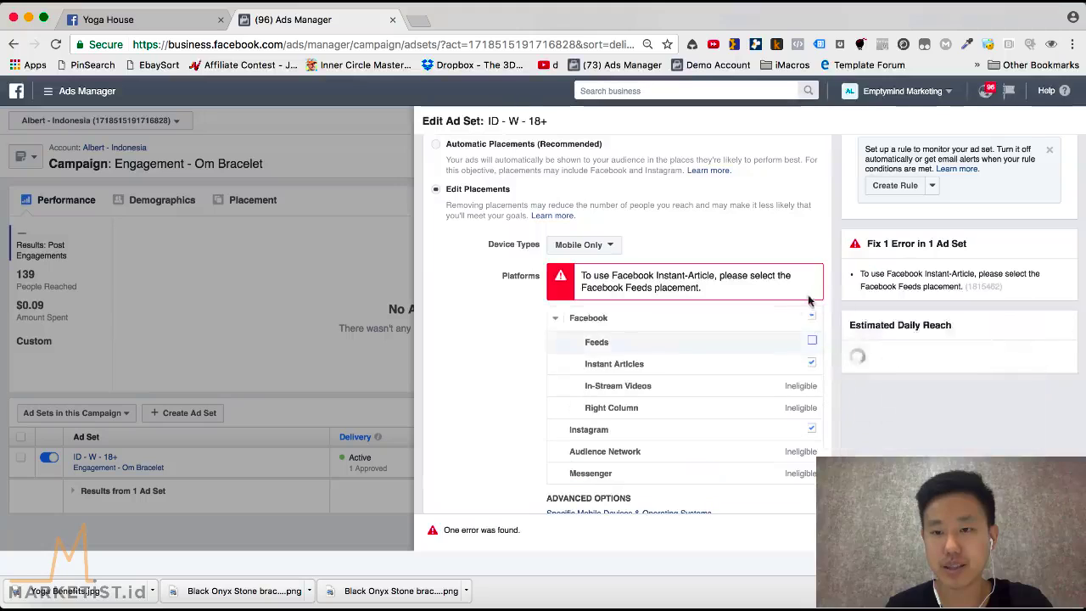
left_click(811, 363)
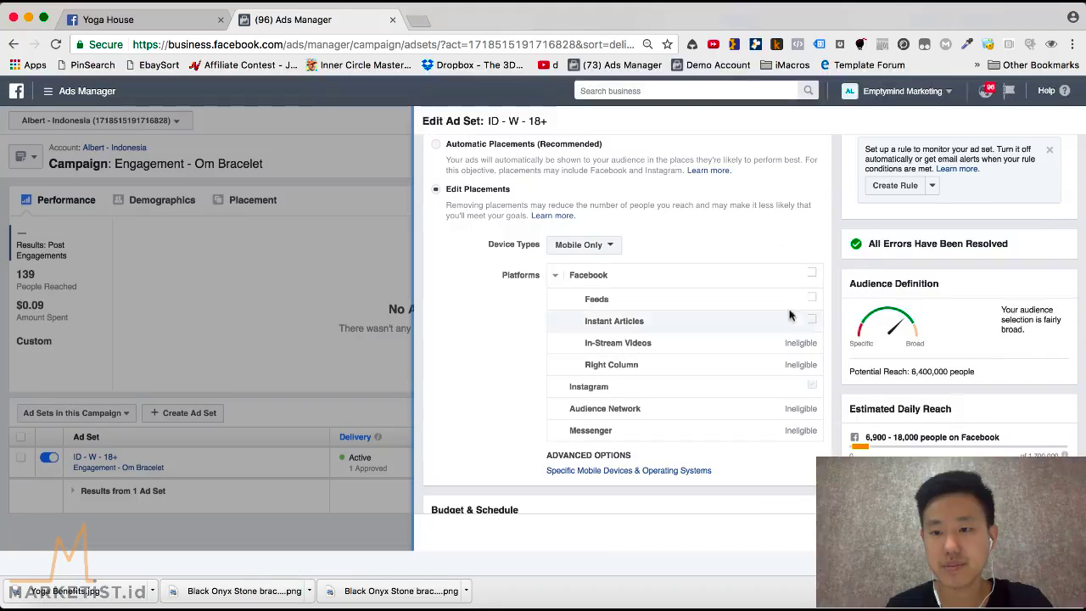
mouse_move(798, 384)
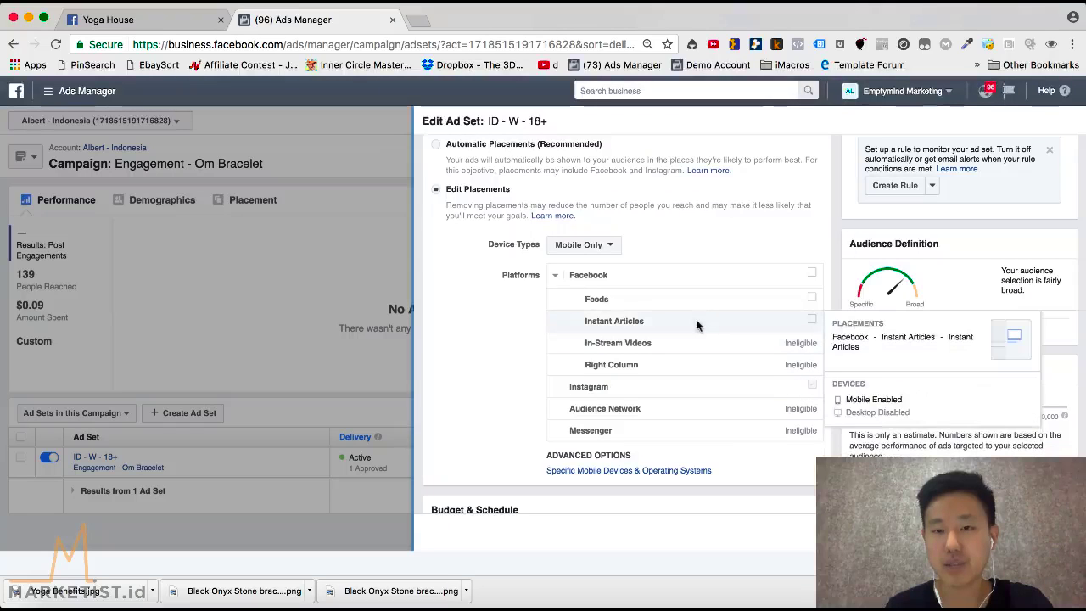
left_click(809, 300)
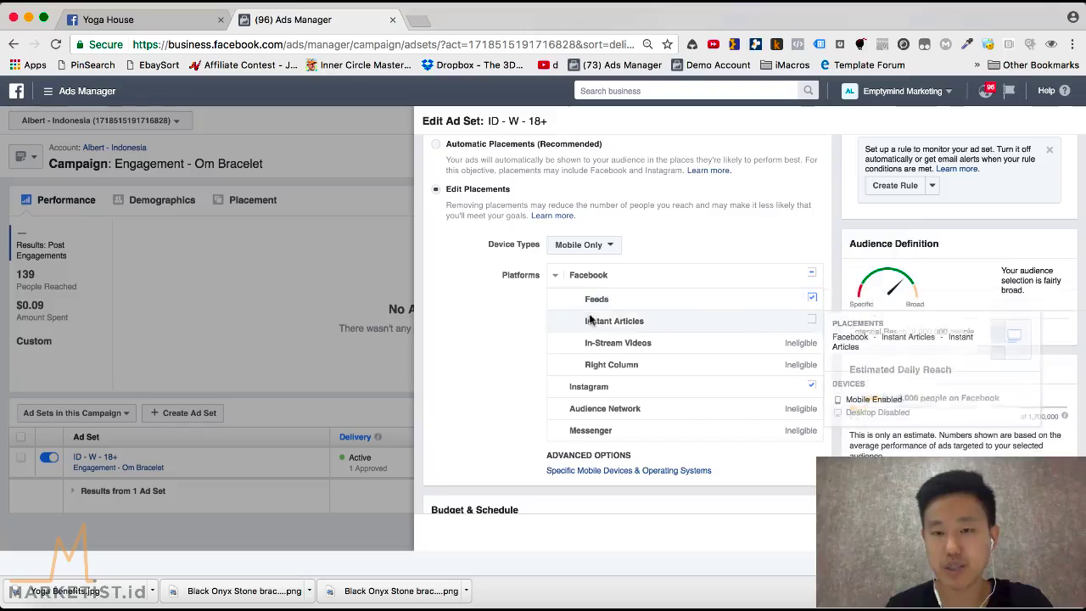
left_click(811, 386)
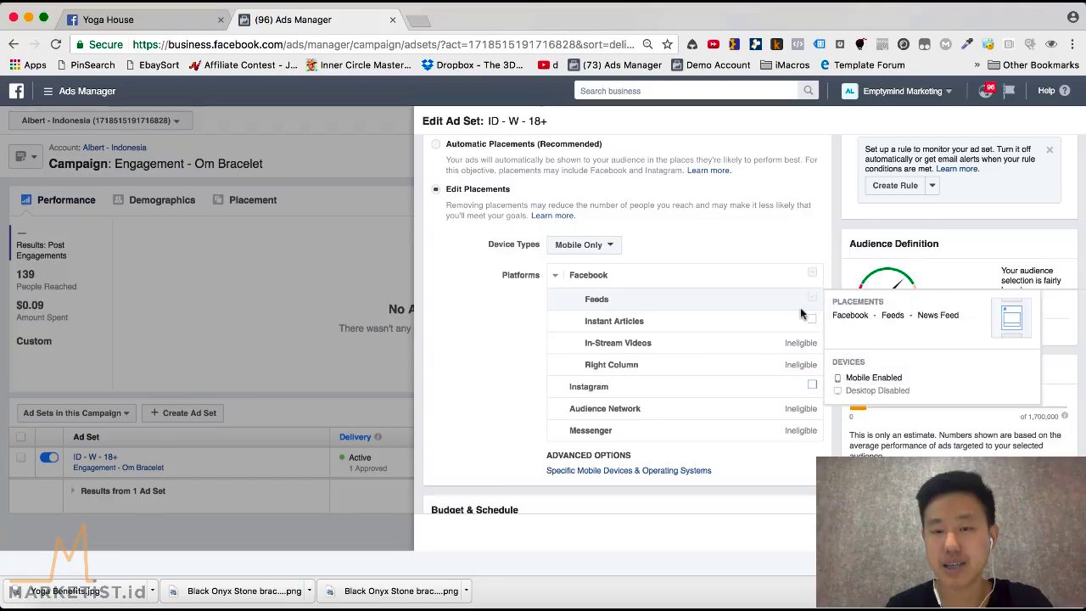
left_click(596, 246)
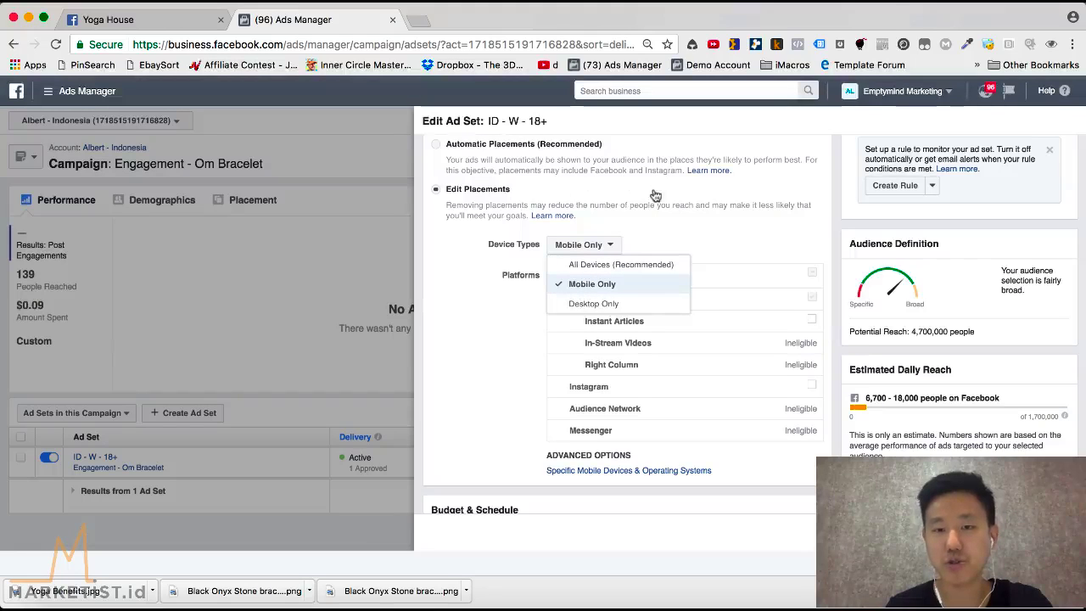
left_click(582, 264)
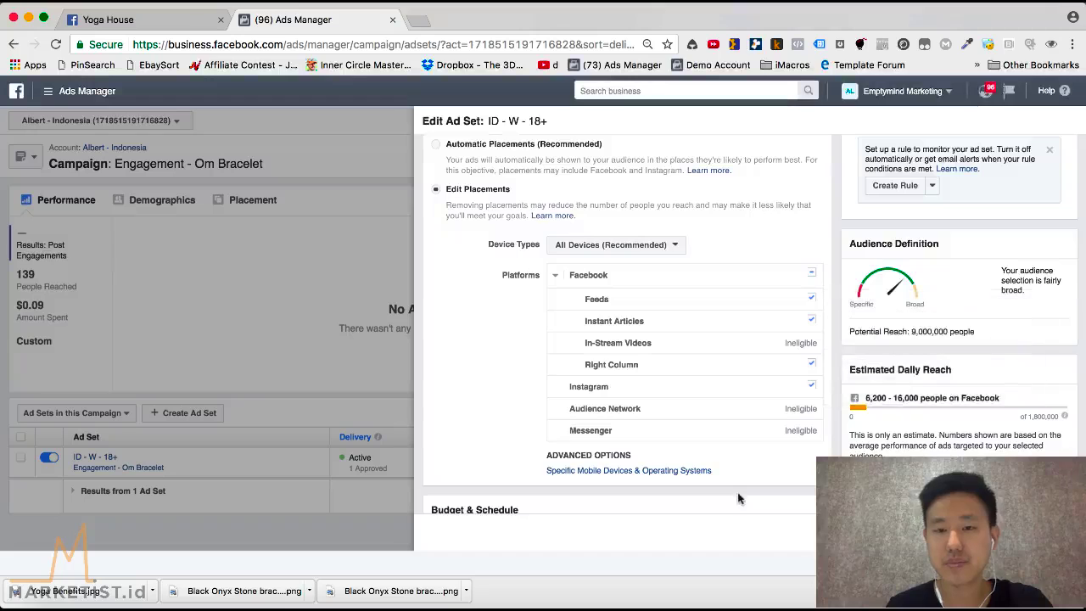
Rename the ad set "Yoga - 18+ - MF" and save the ad set changes
scroll(550, 212, "up", 3)
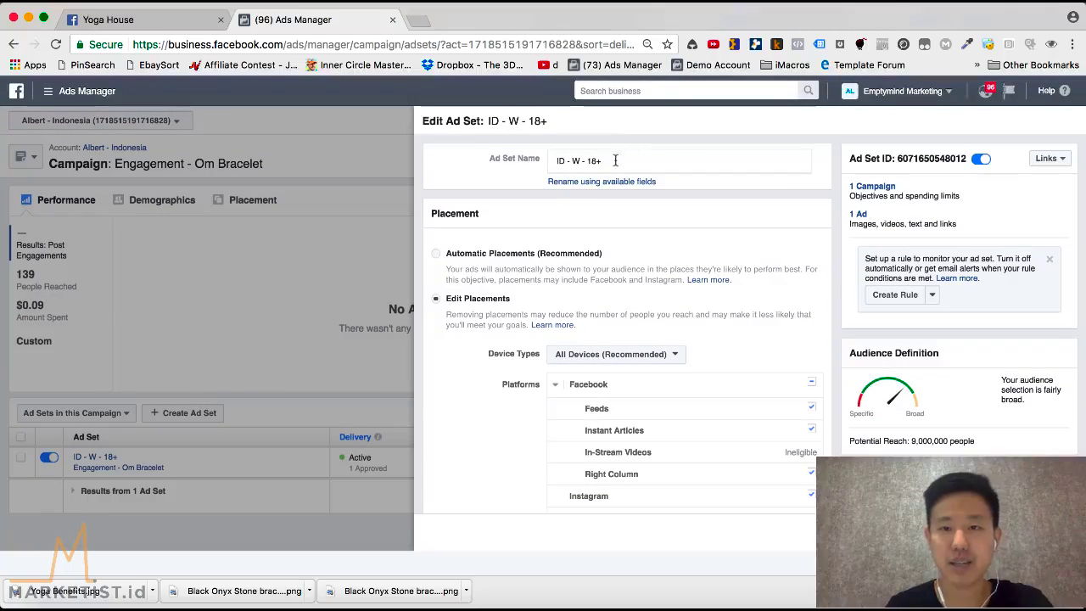
left_click_drag(604, 161, 513, 157)
type("Yo")
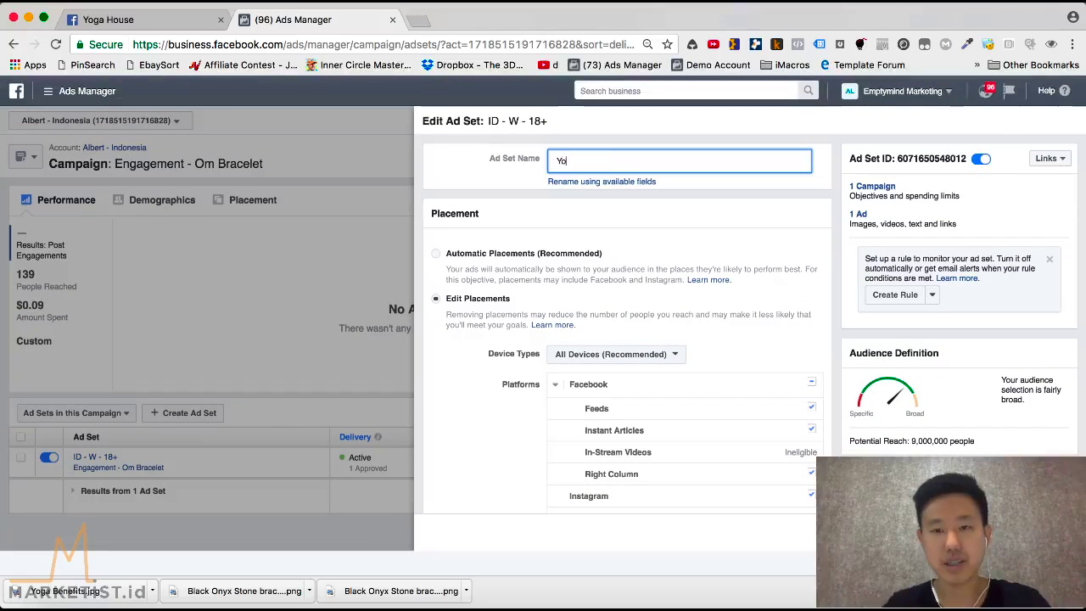
type("ga - ")
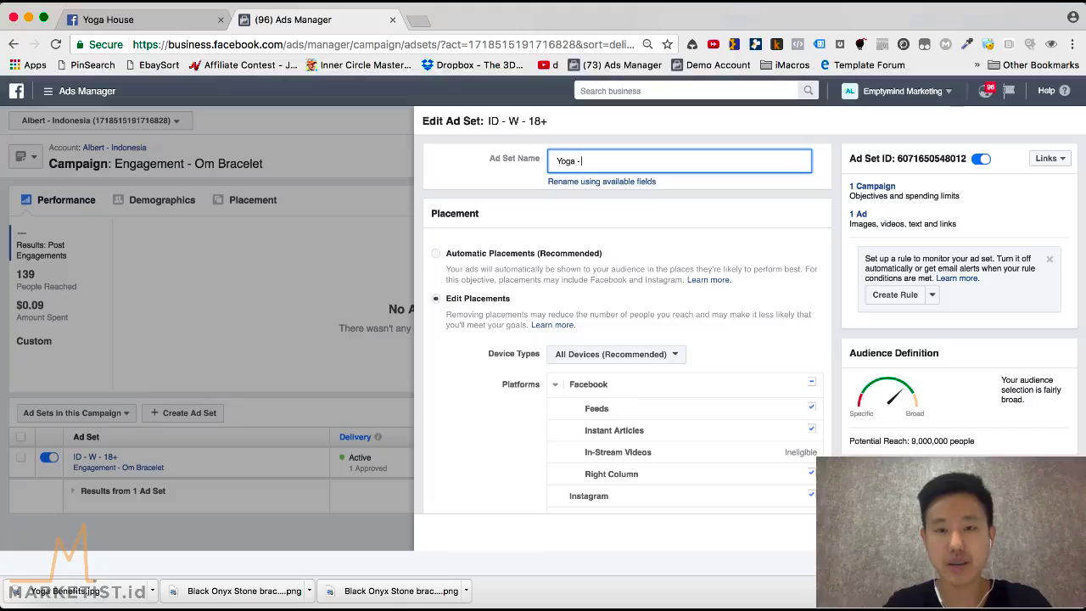
type("18+ -")
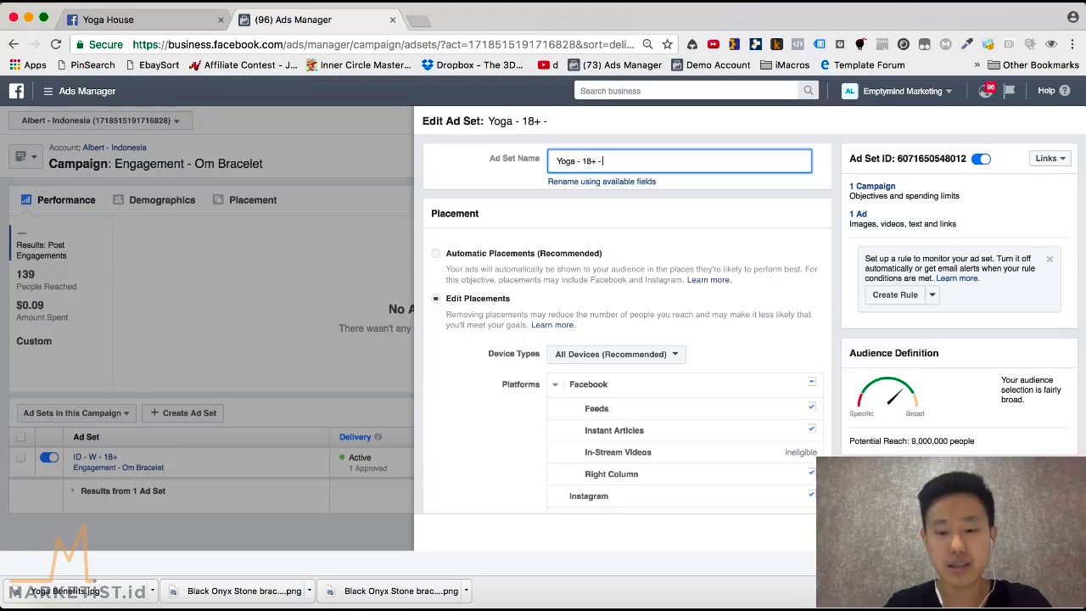
type(" MF")
scroll(538, 293, "down", 1)
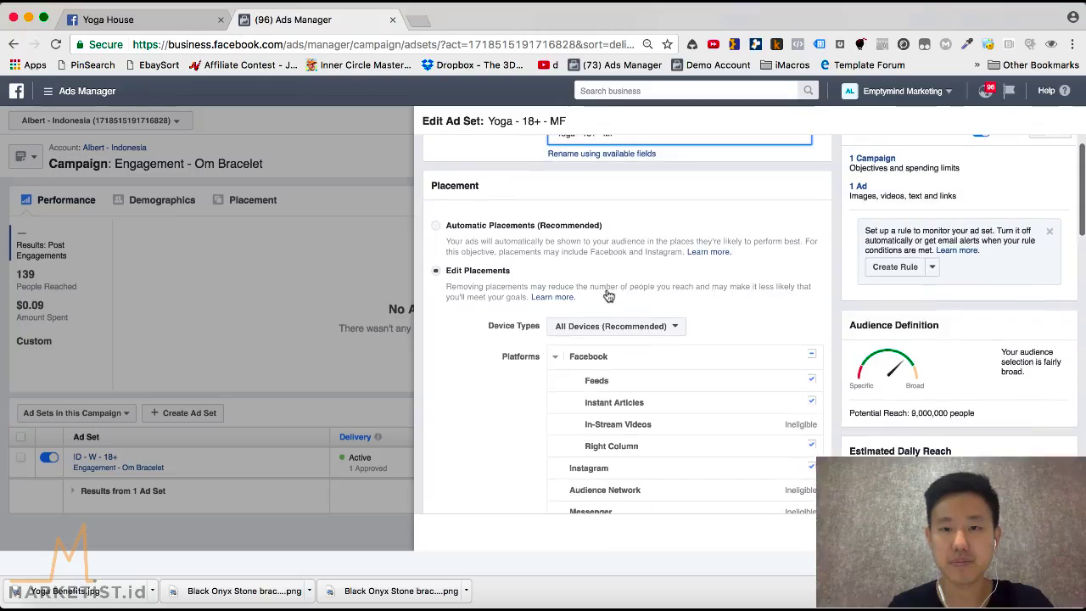
left_click(1044, 532)
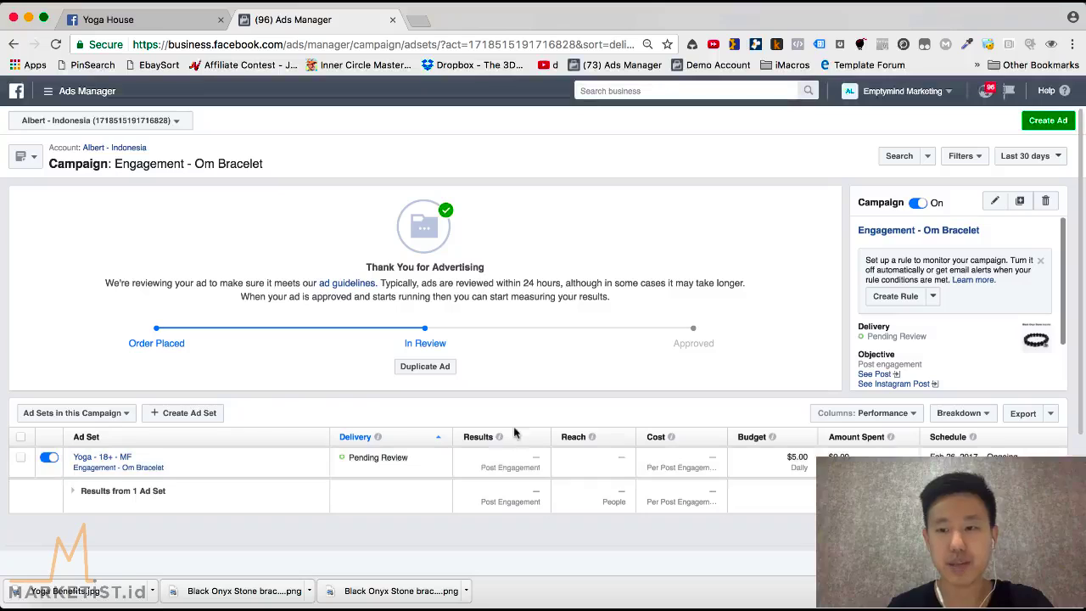
Turn off the Engagement - Om Bracelet campaign and return to the list of its ad sets
left_click(82, 416)
left_click(61, 433)
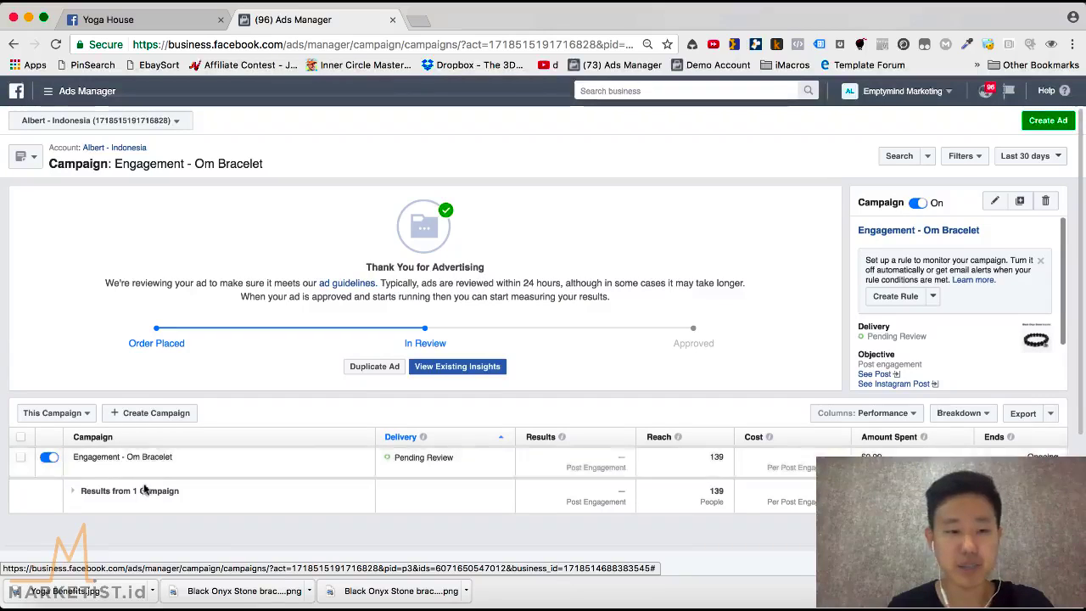
left_click(49, 458)
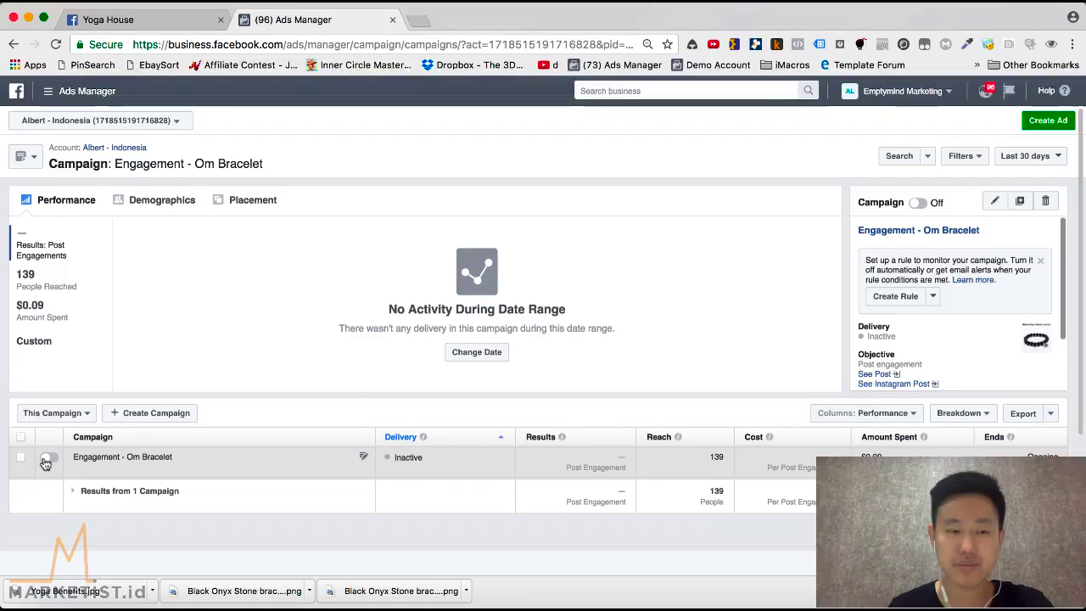
left_click(73, 413)
left_click(74, 450)
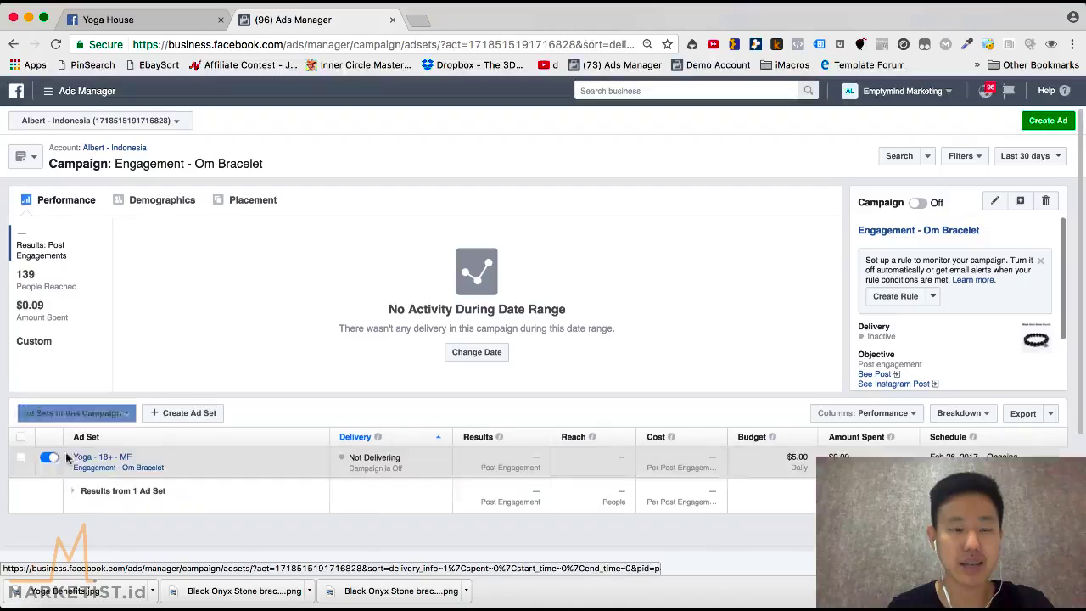